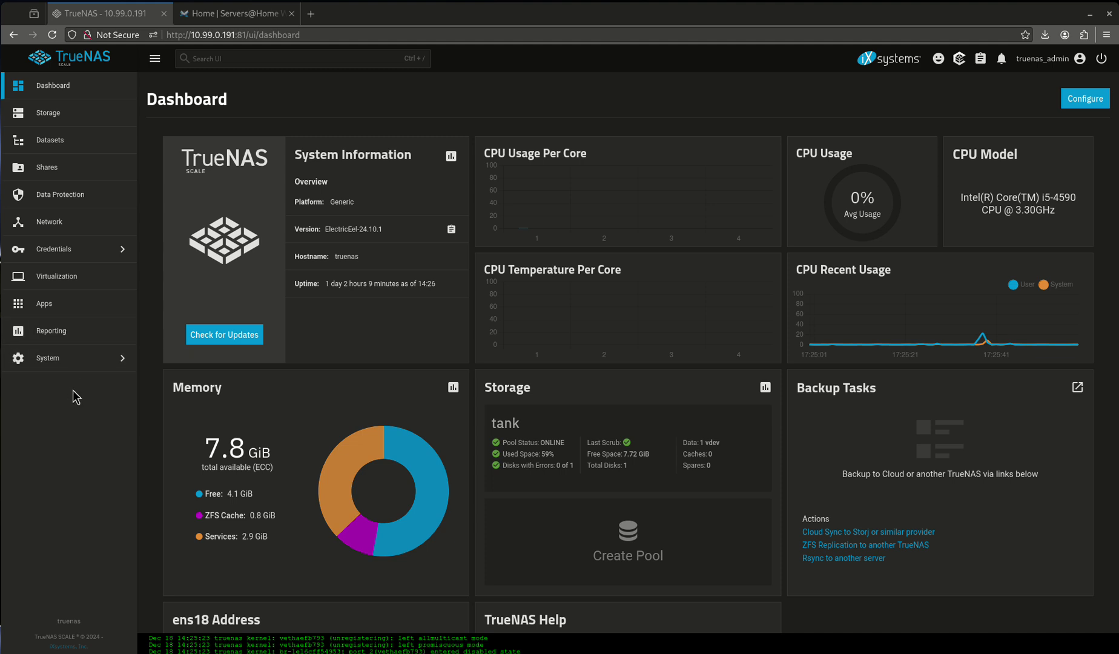
Step: Open the Storage Dashboard and look over the pool named tank
left_click(42, 120)
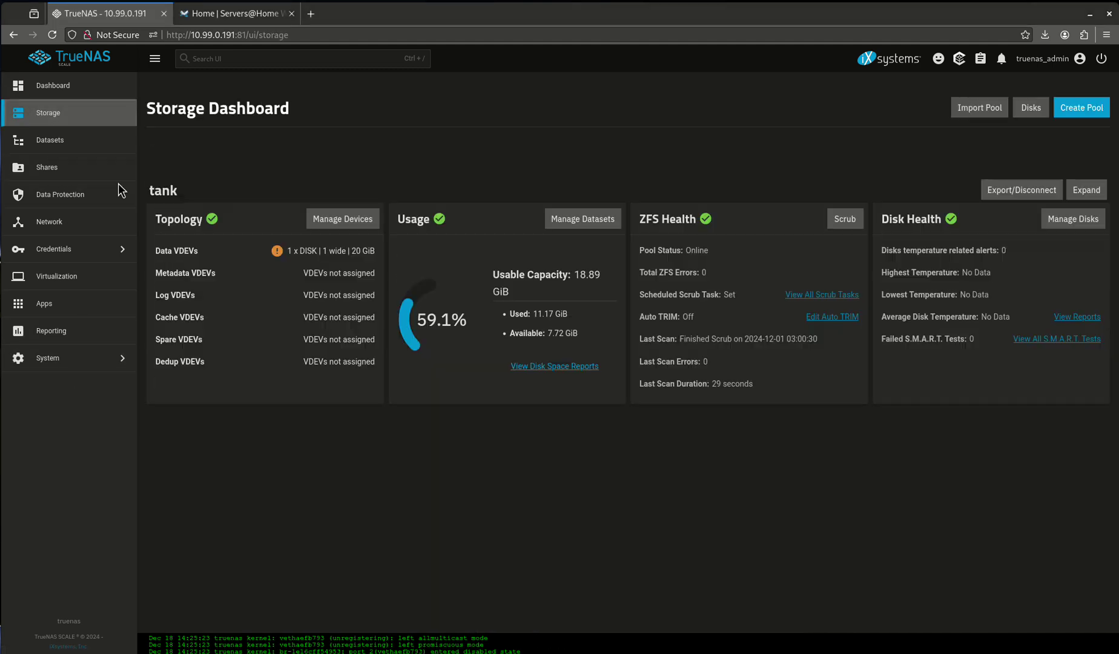
left_click_drag(176, 189, 147, 197)
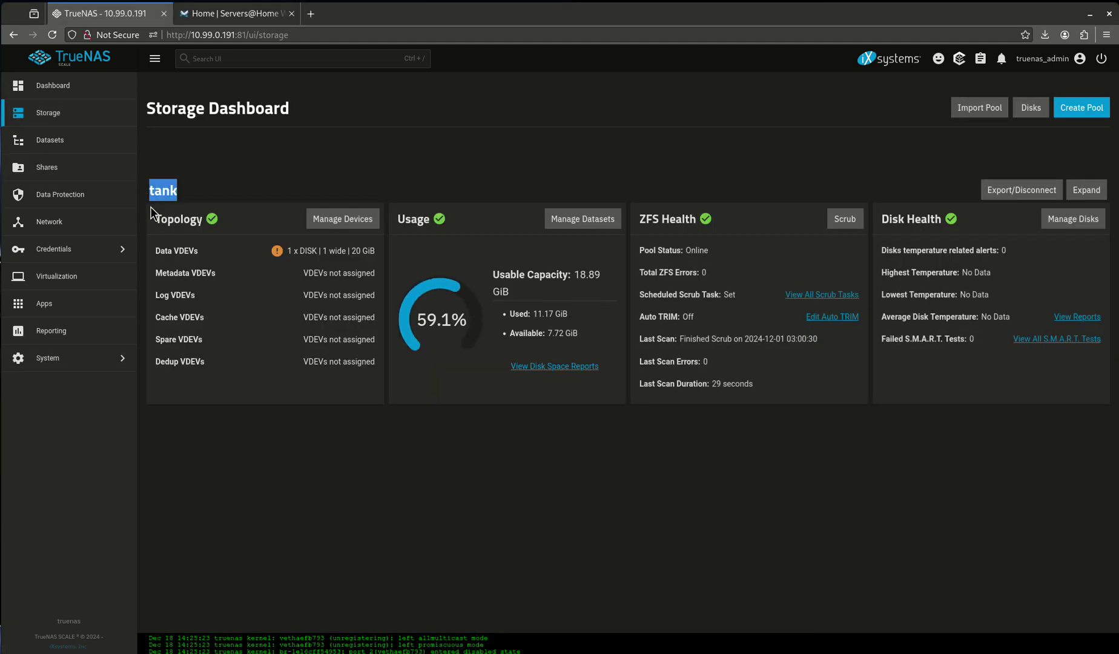
left_click(153, 190)
left_click(204, 192)
Step: Open the wiki's TrueNAS Scale article at its 'Renaming a Pool' section
left_click(226, 15)
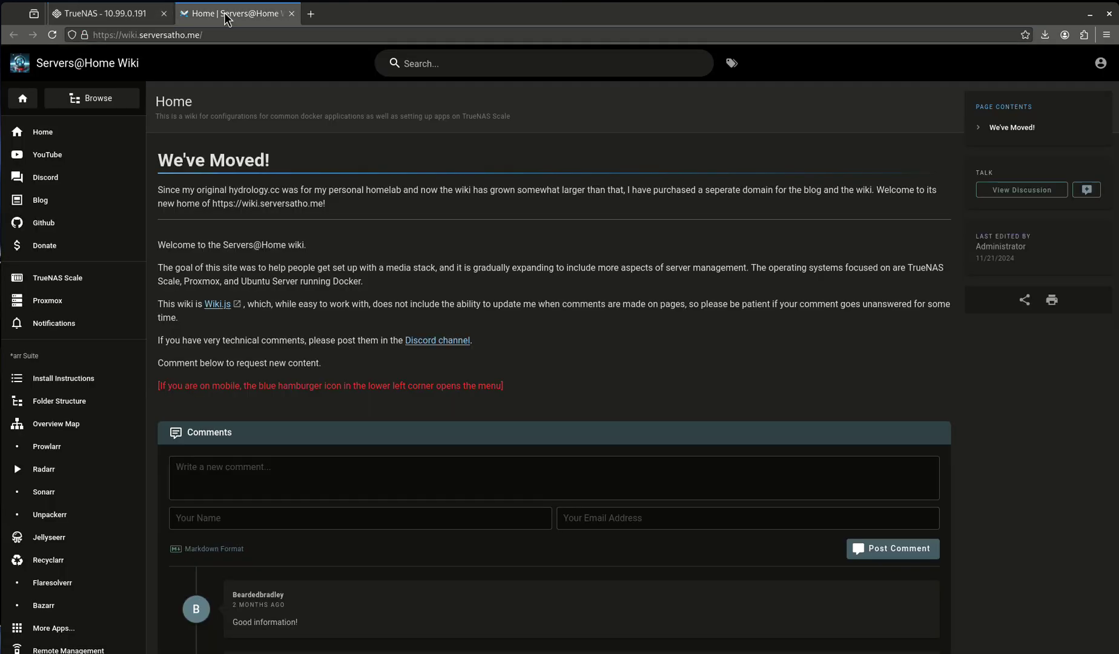
left_click(78, 280)
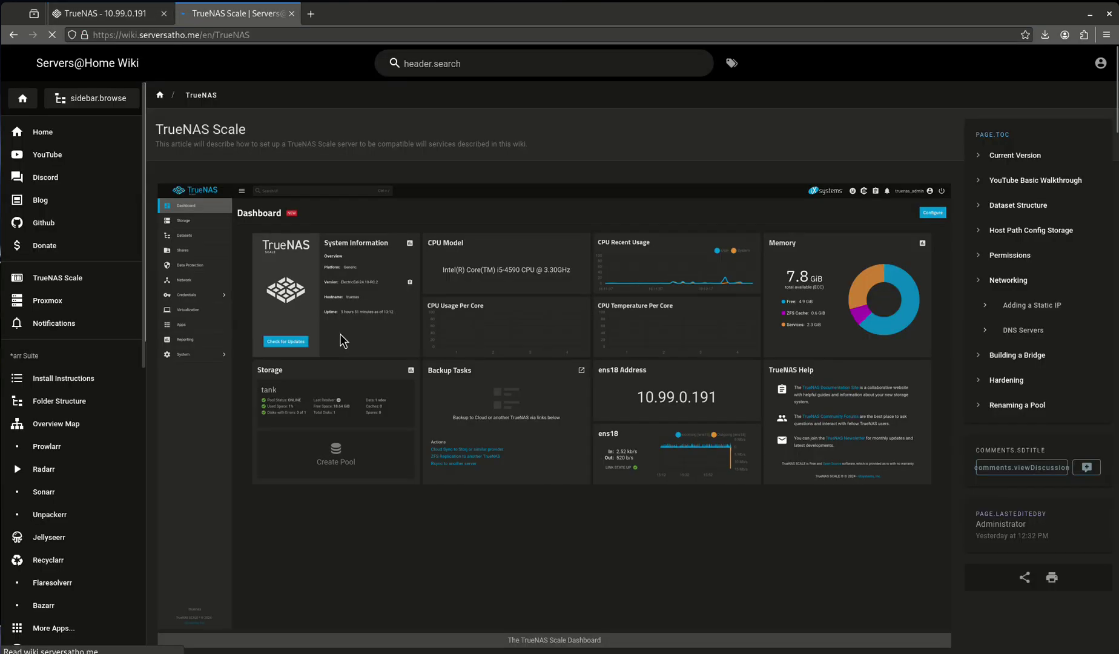
left_click(1010, 409)
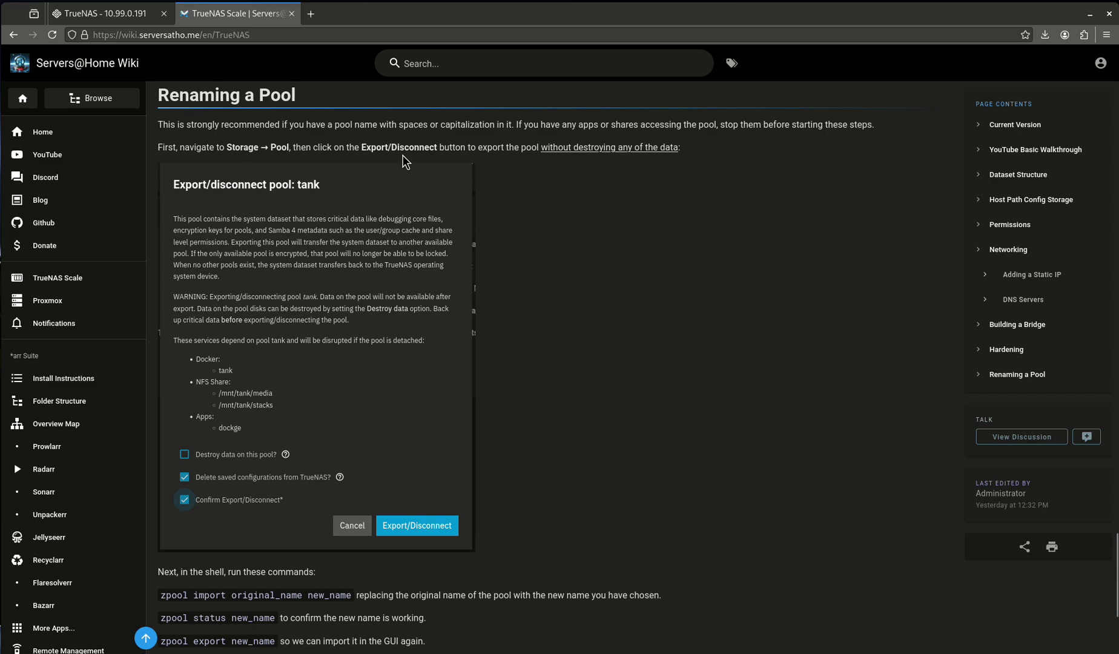
left_click(131, 16)
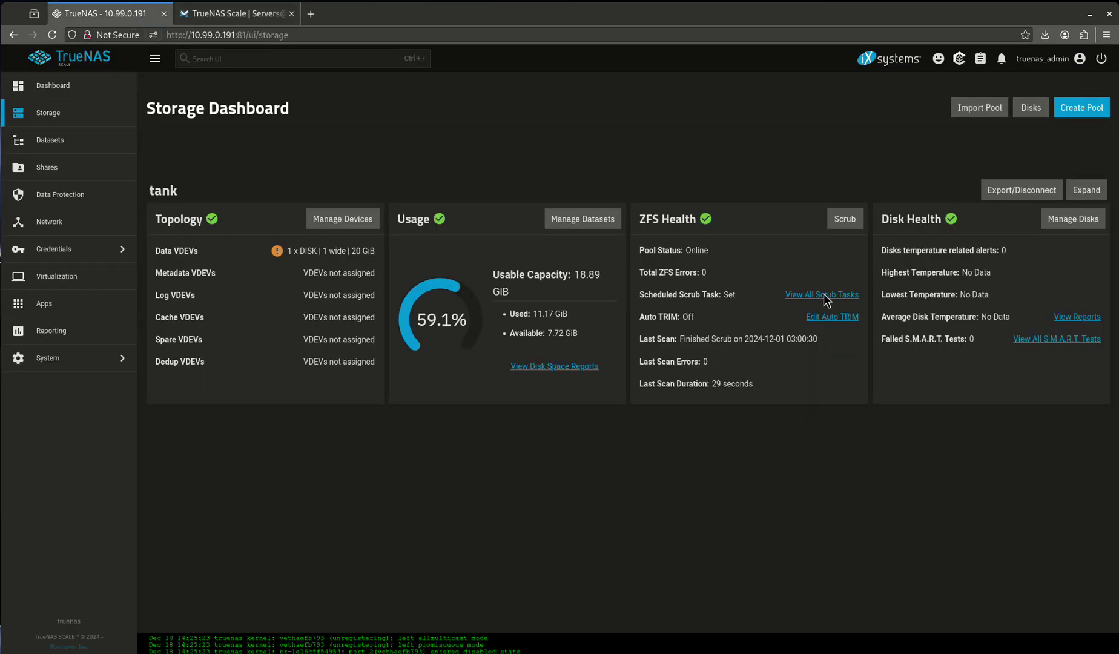
left_click(1039, 191)
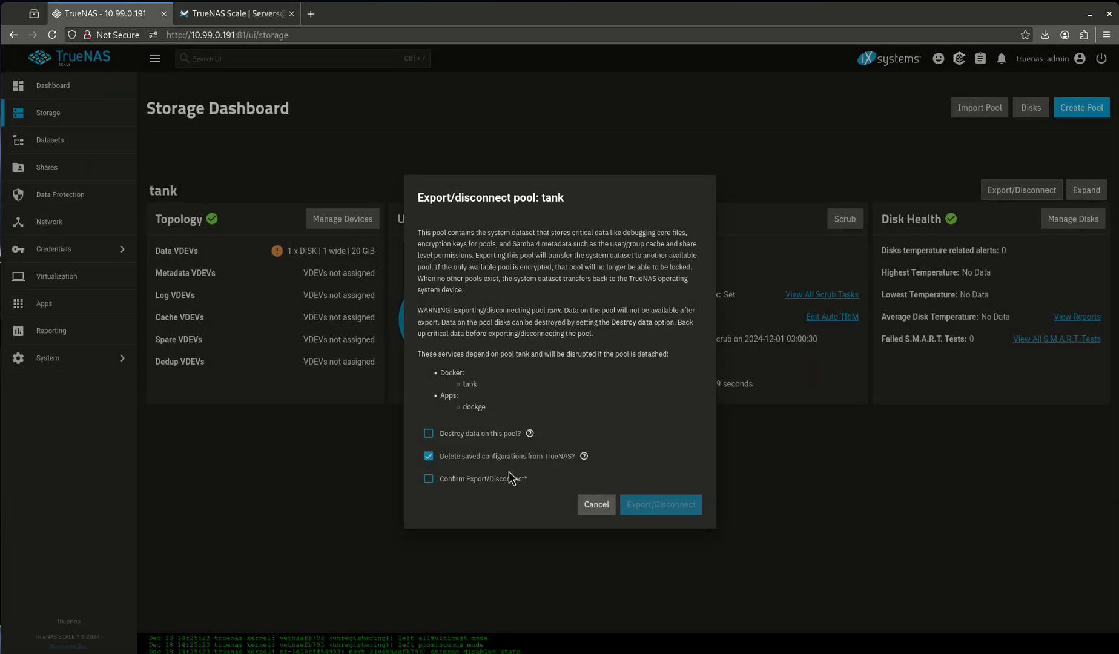
left_click(491, 479)
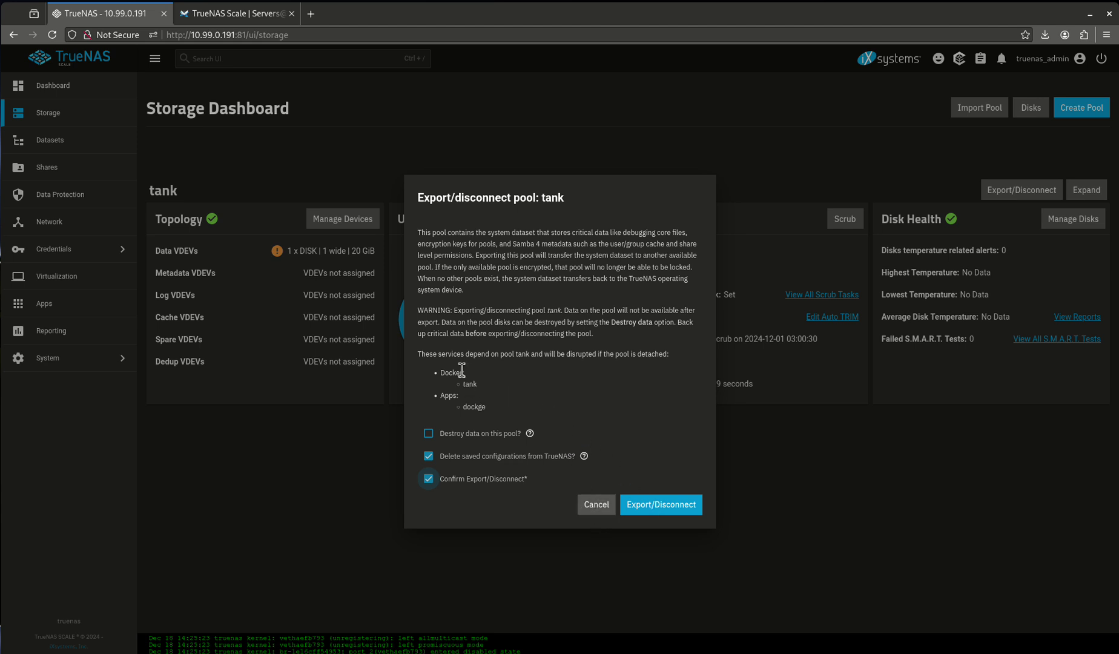
left_click_drag(451, 355, 481, 358)
left_click(590, 507)
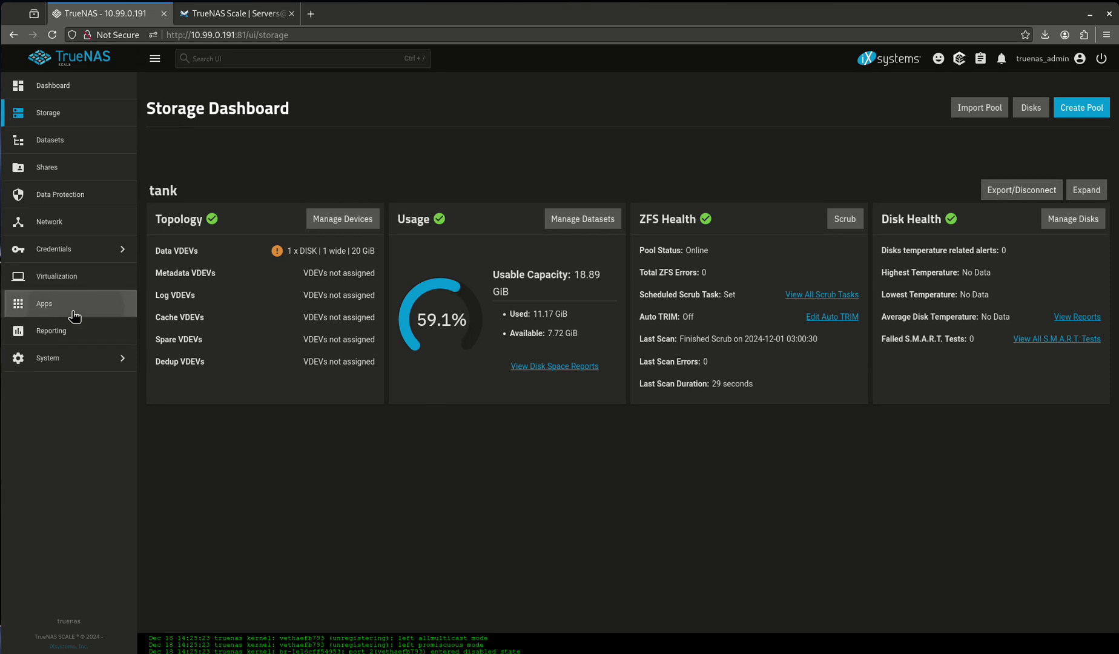
left_click(45, 303)
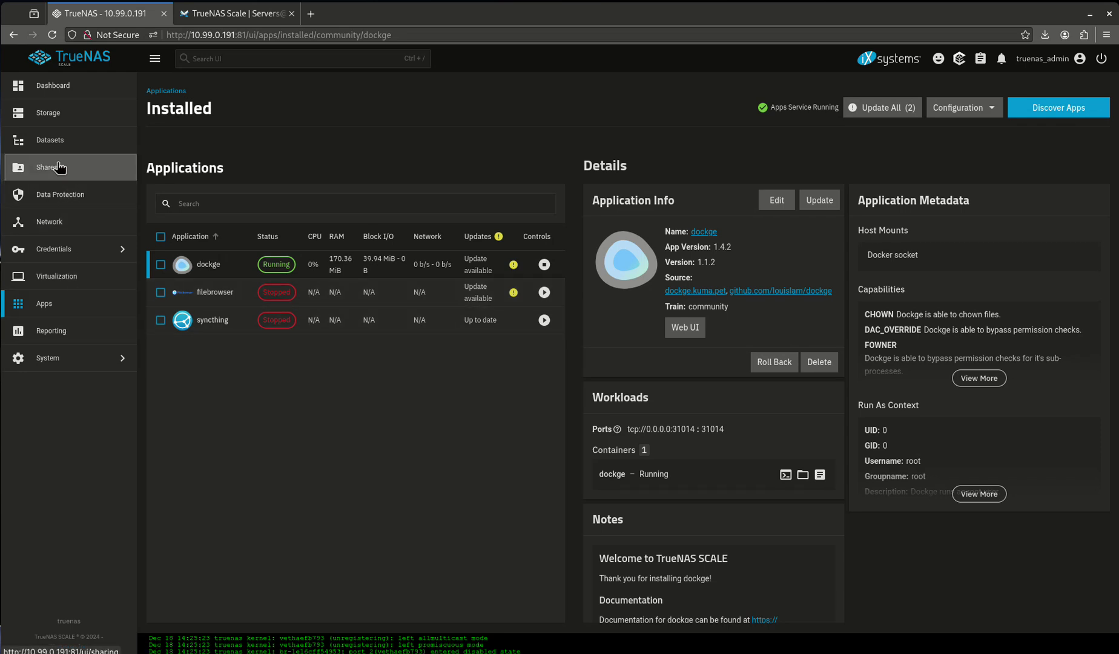
left_click(90, 168)
left_click(86, 199)
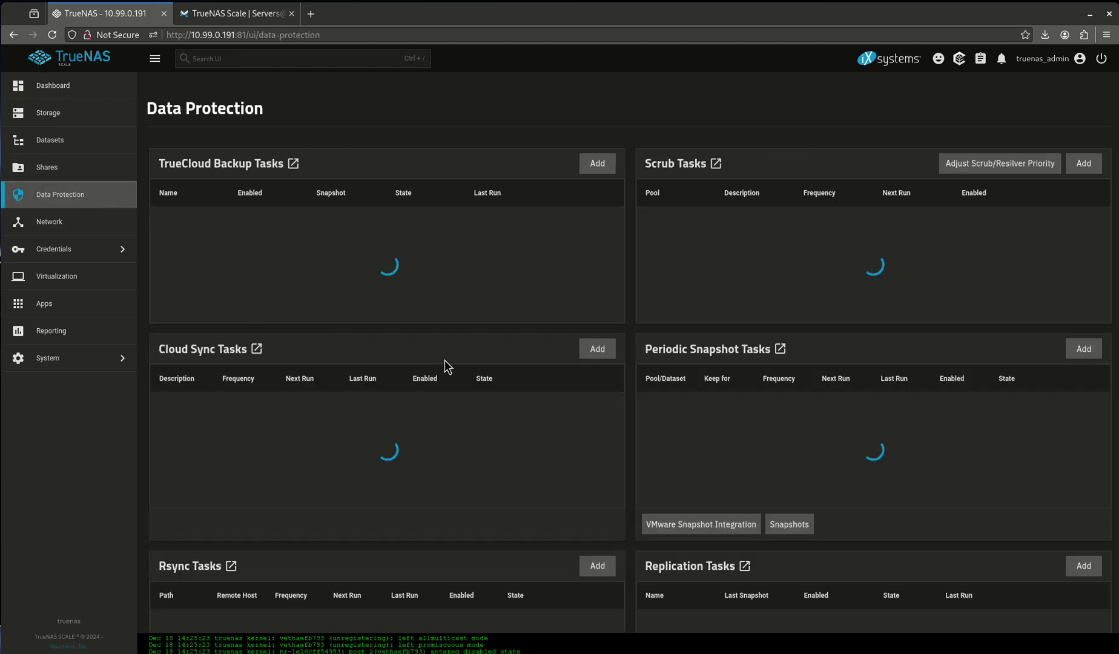
scroll(605, 454, "down", 1)
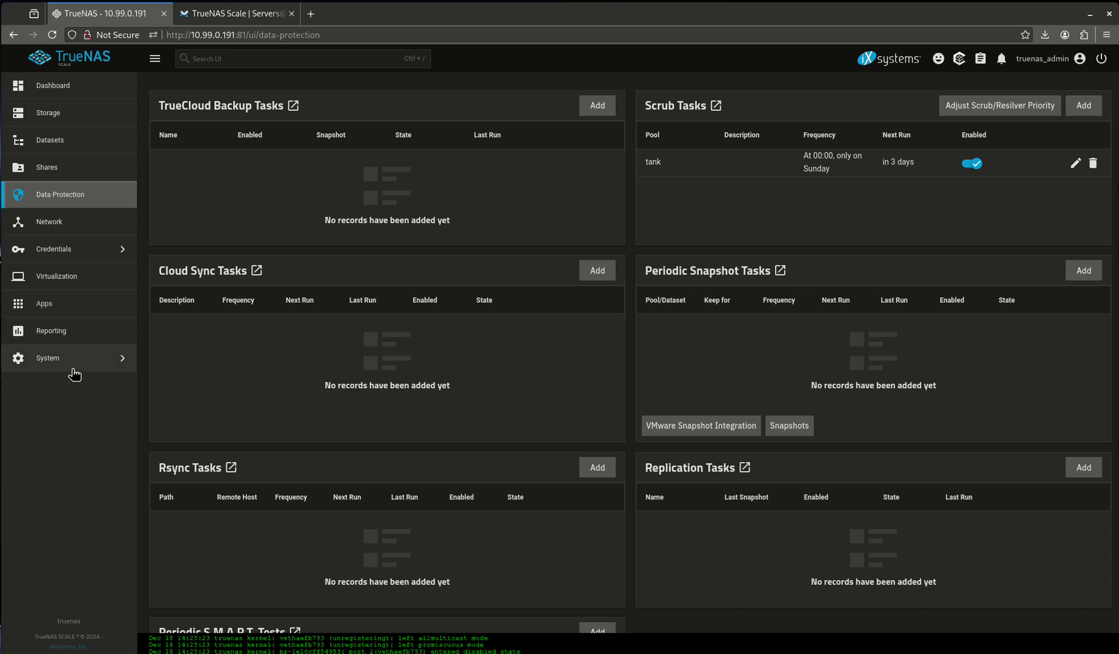
left_click(75, 115)
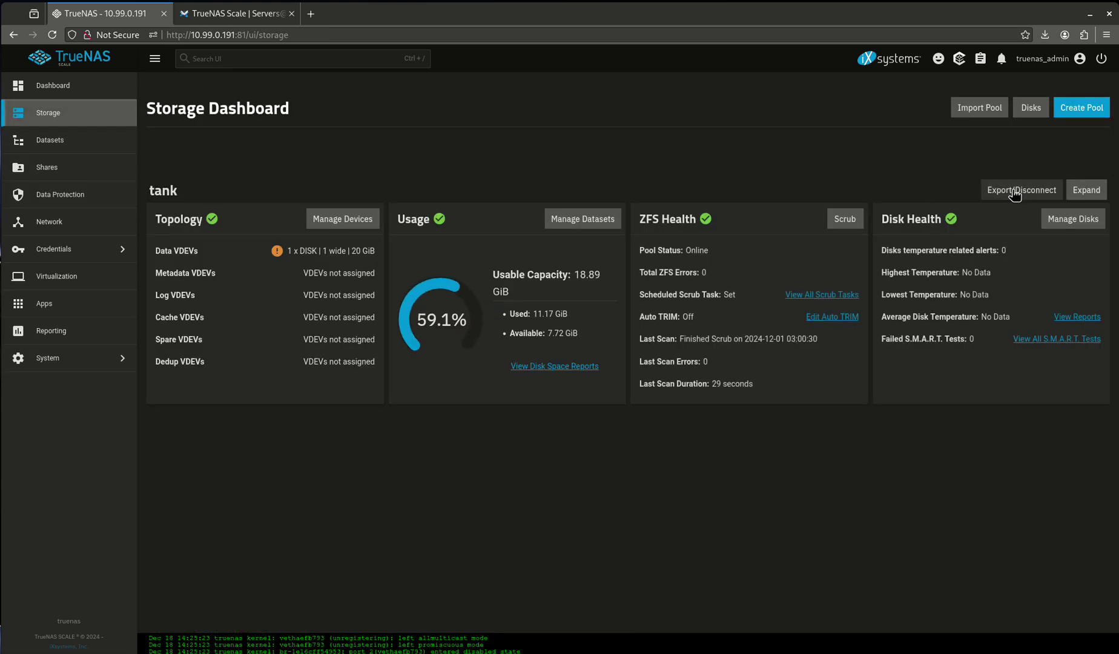
Step: Export and disconnect pool tank with confirmation, check Apps, and return to Storage showing No Pools
left_click(1021, 189)
left_click(491, 478)
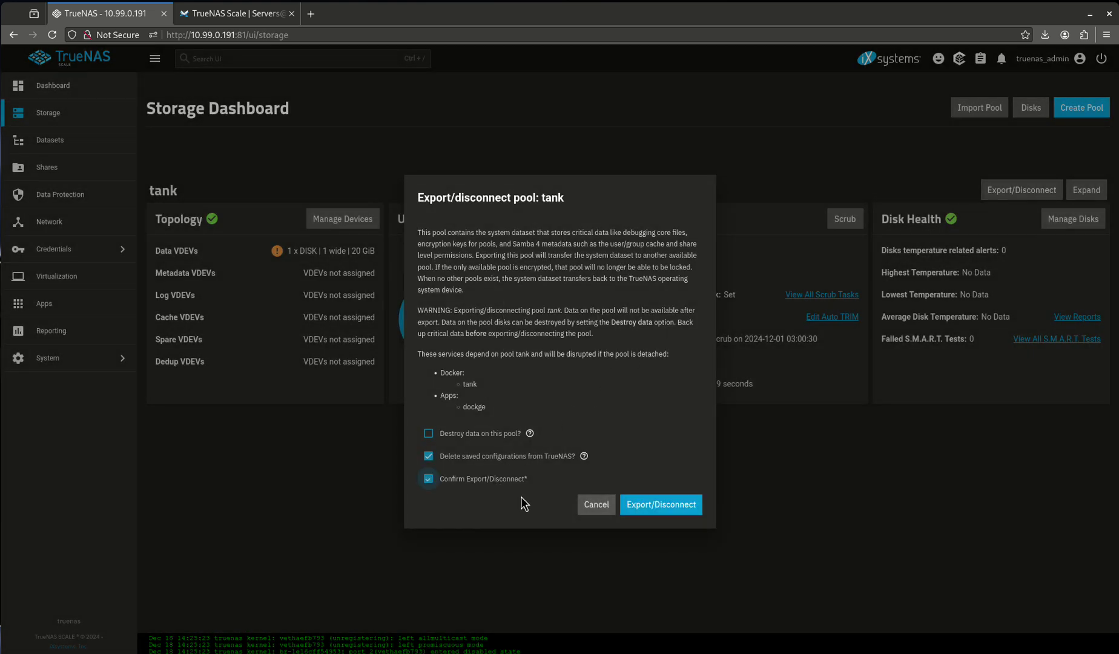
left_click(648, 506)
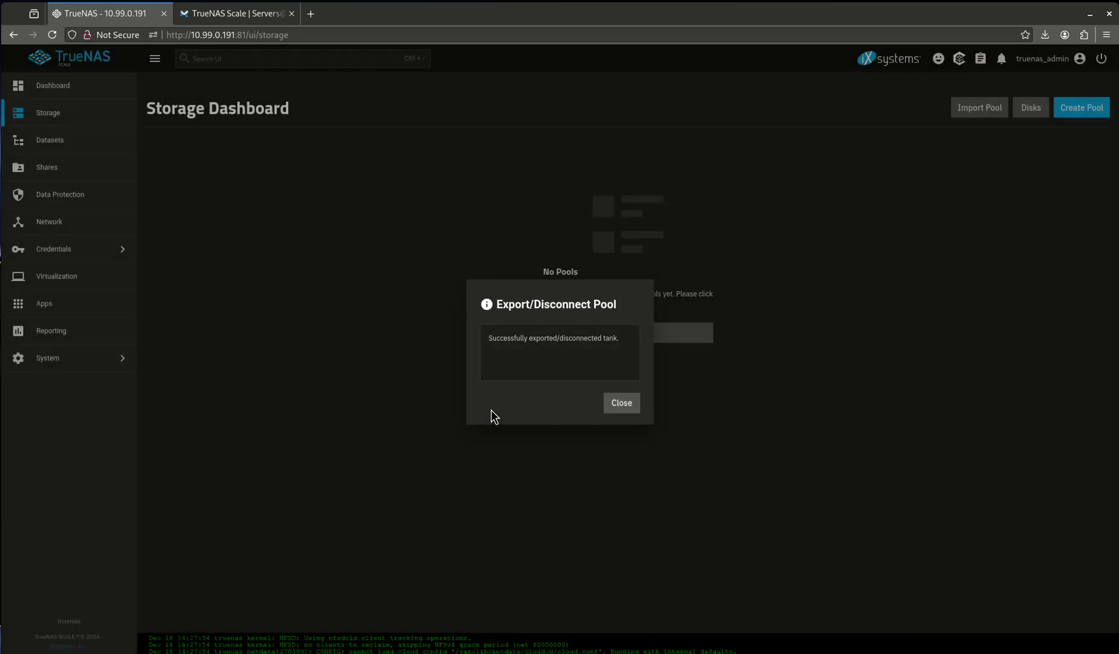
left_click(621, 406)
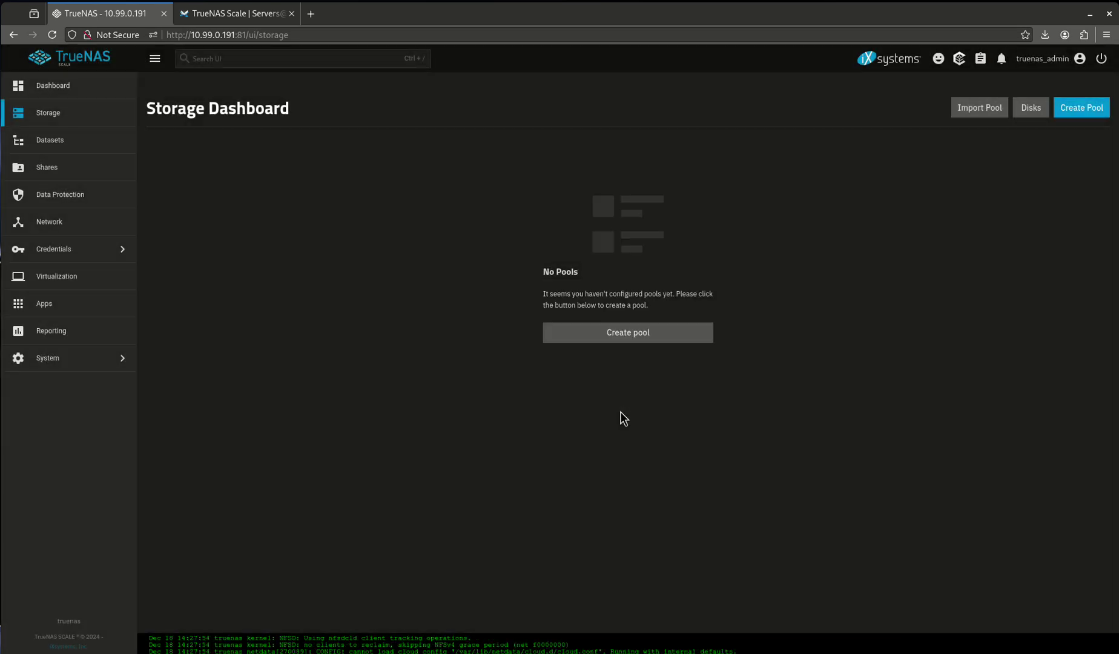
left_click(110, 313)
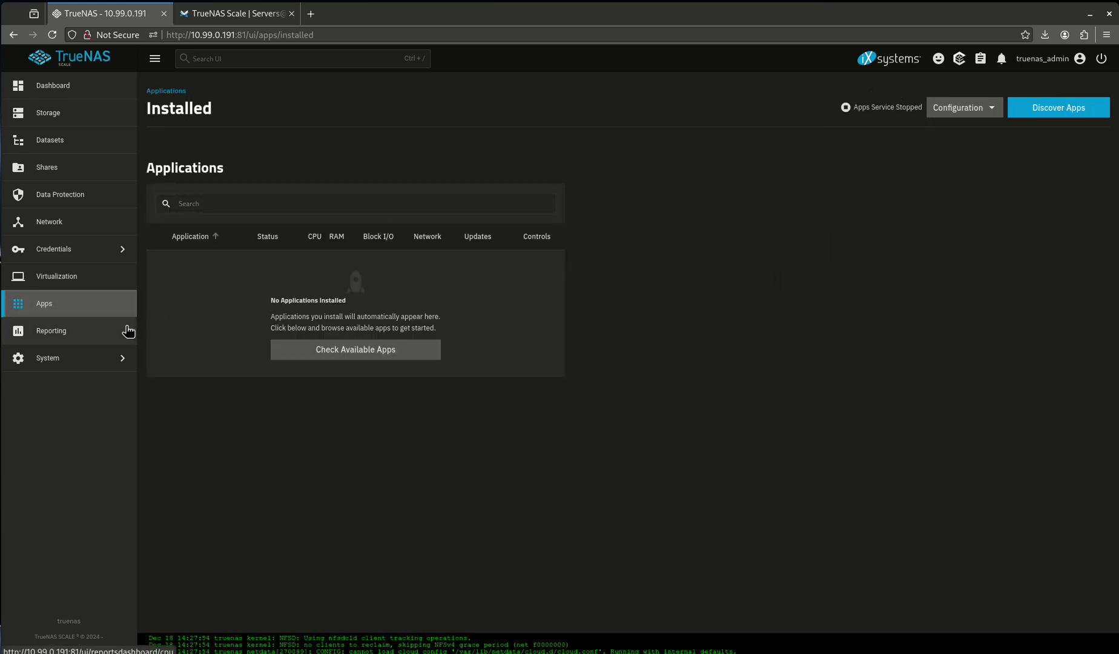
left_click(63, 113)
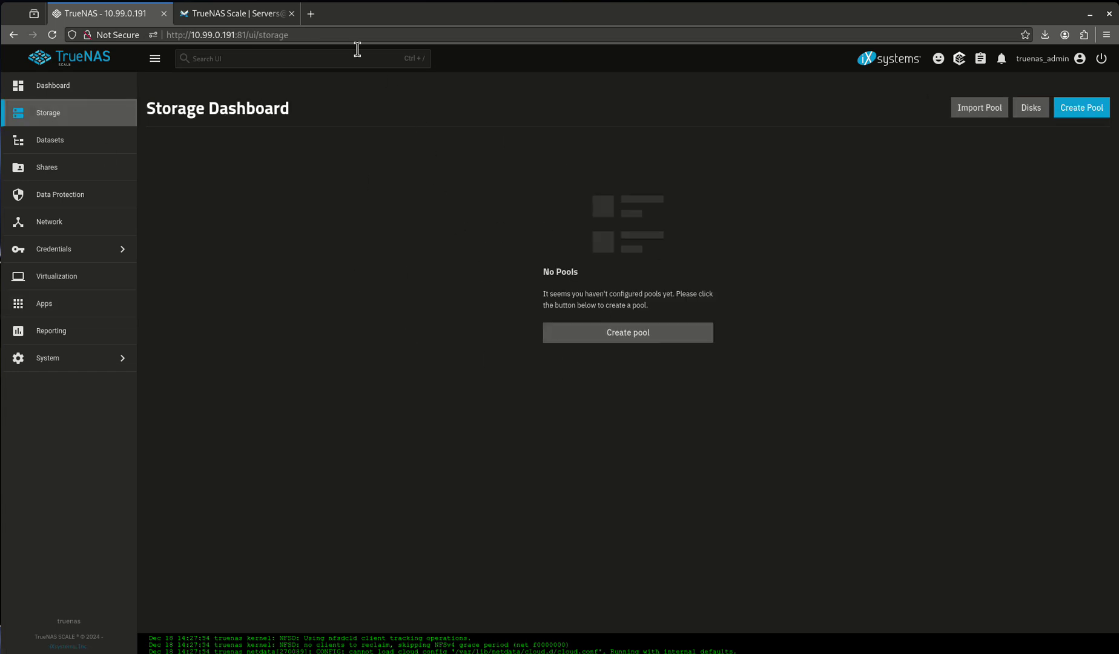
Step: Review the wiki's 'zpool import' rename command, then return to the TrueNAS tab
left_click(246, 14)
scroll(269, 412, "down", 3)
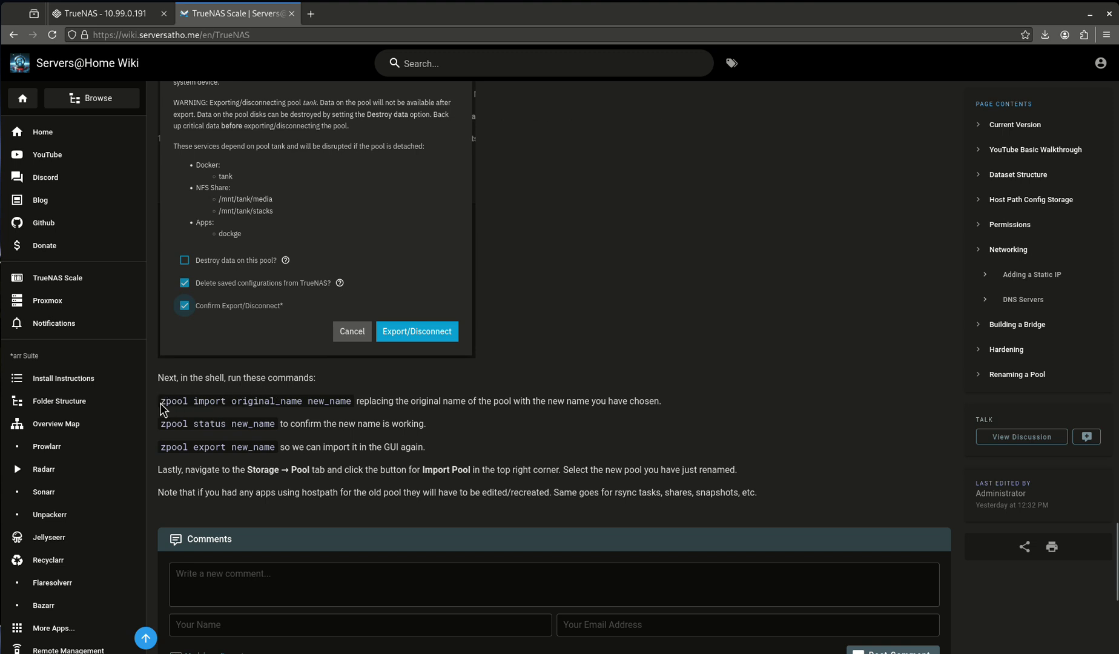
left_click_drag(160, 403, 351, 403)
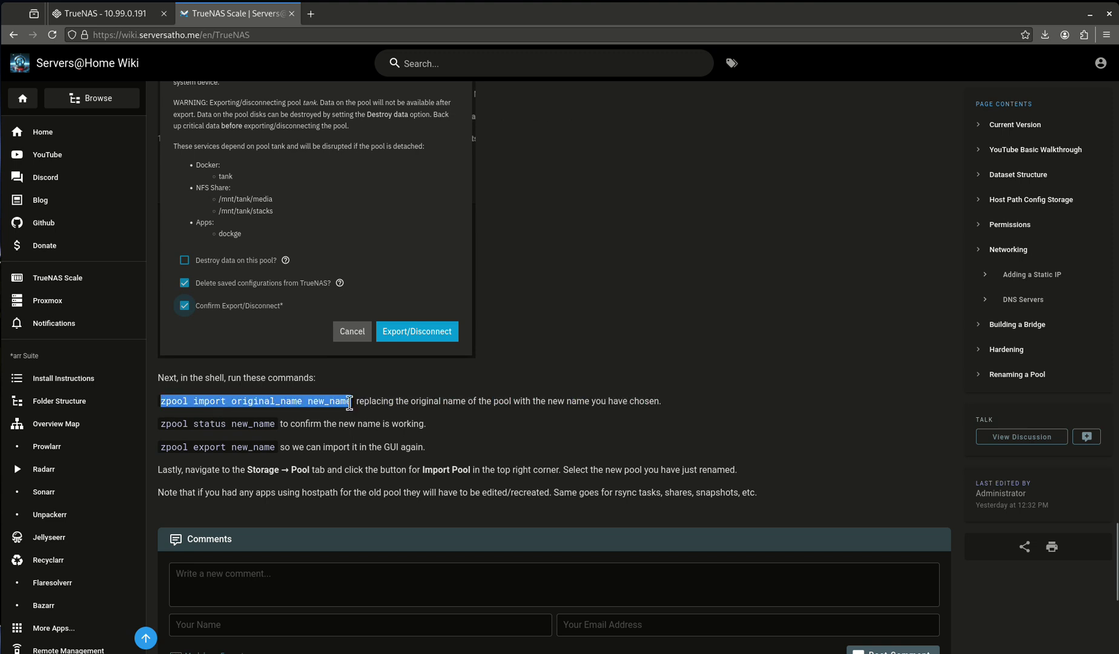
left_click(349, 403)
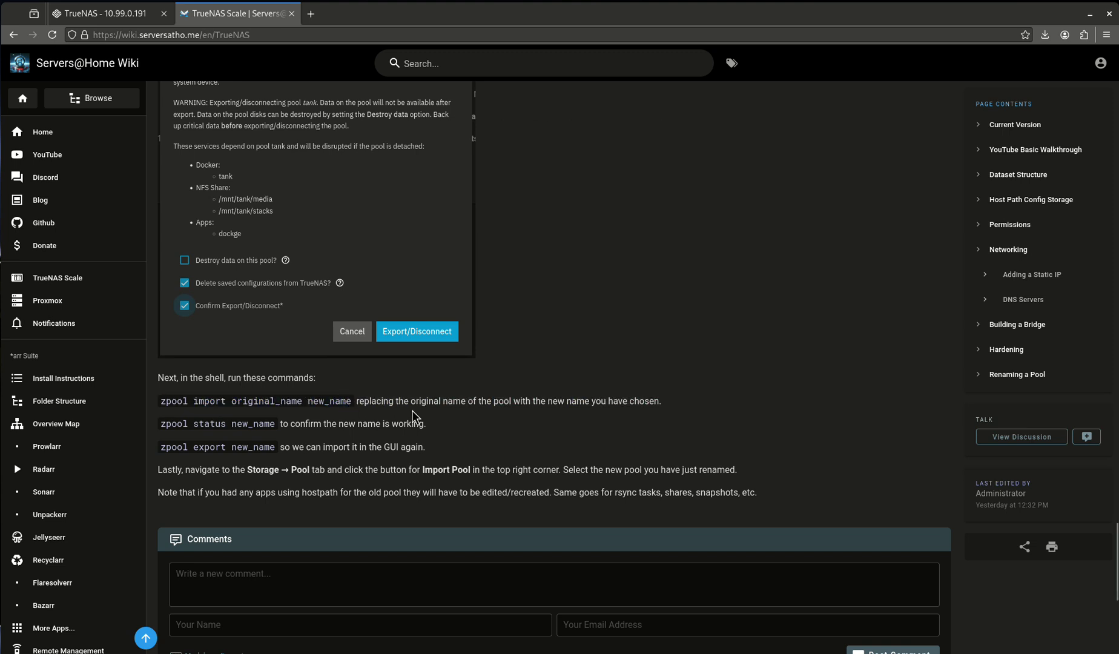
left_click(130, 9)
Step: Open the System Shell at maximum font size and switch to root with 'sudo su'
left_click_drag(55, 361, 162, 354)
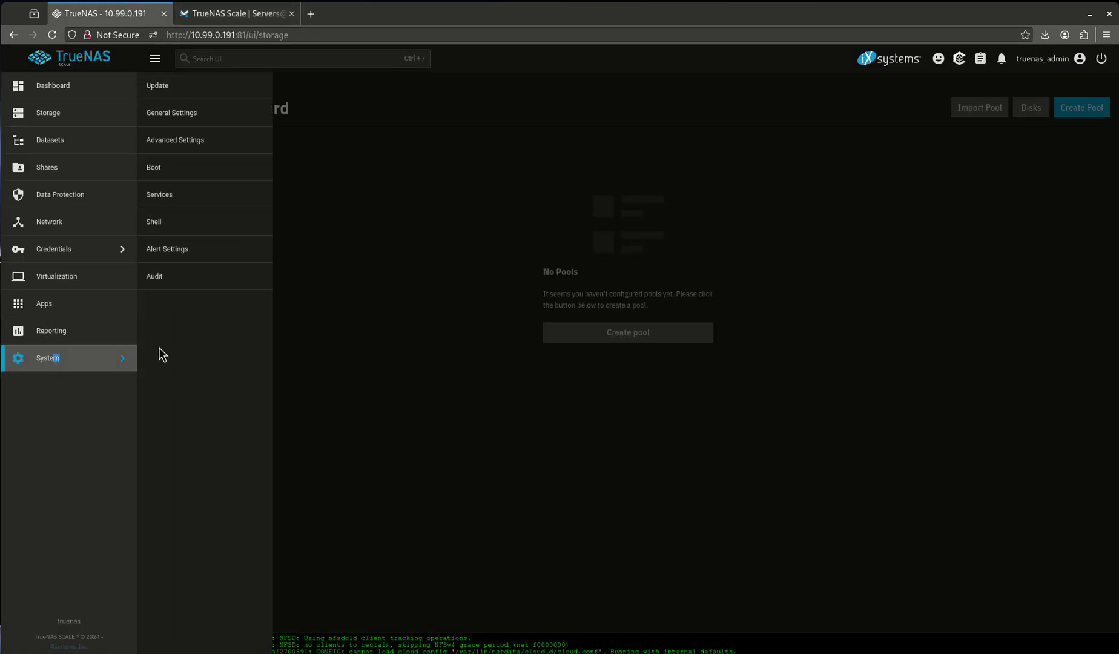
left_click(172, 223)
left_click_drag(978, 108, 1048, 115)
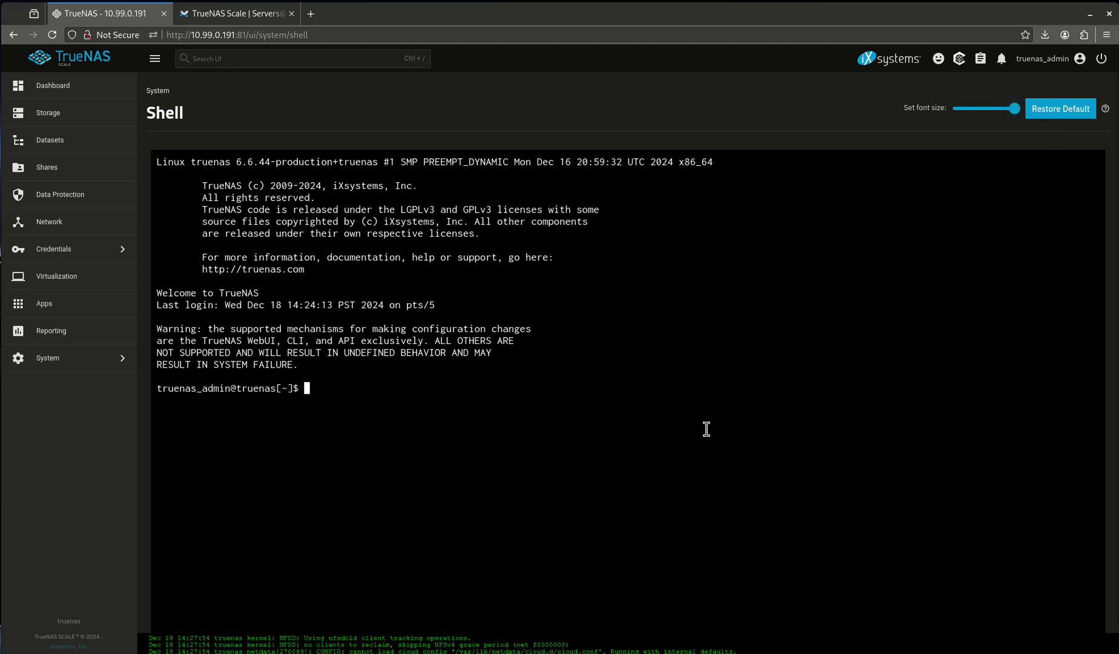
type("sudo su")
key("Return")
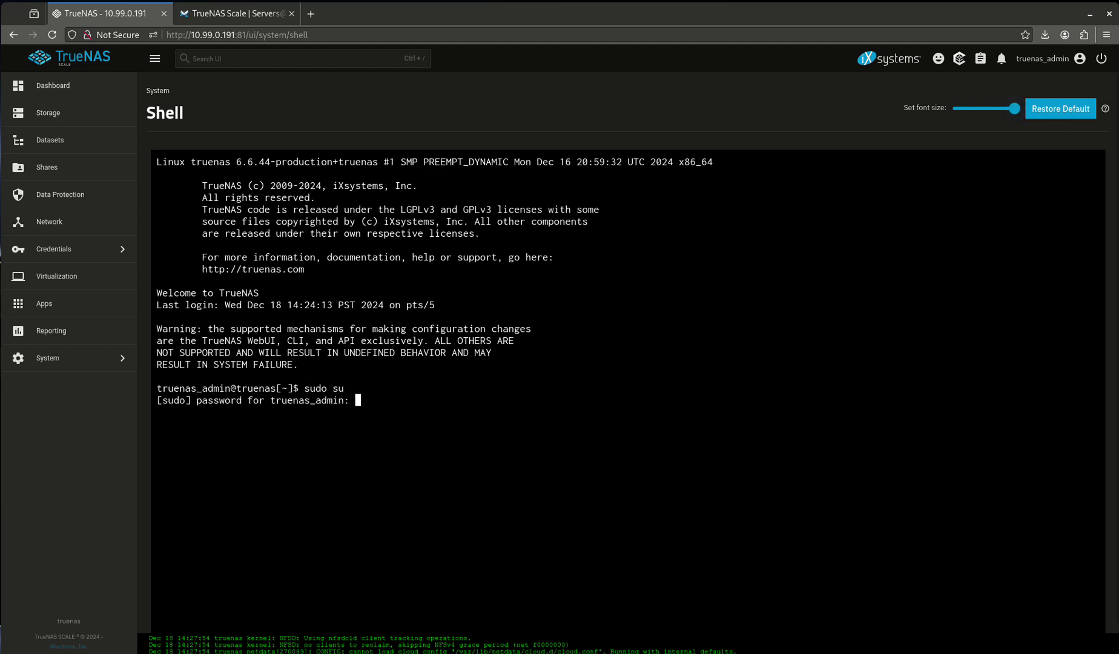
Step: Run 'zpool import tank dozer' to re-import pool tank under the name dozer
type("zp")
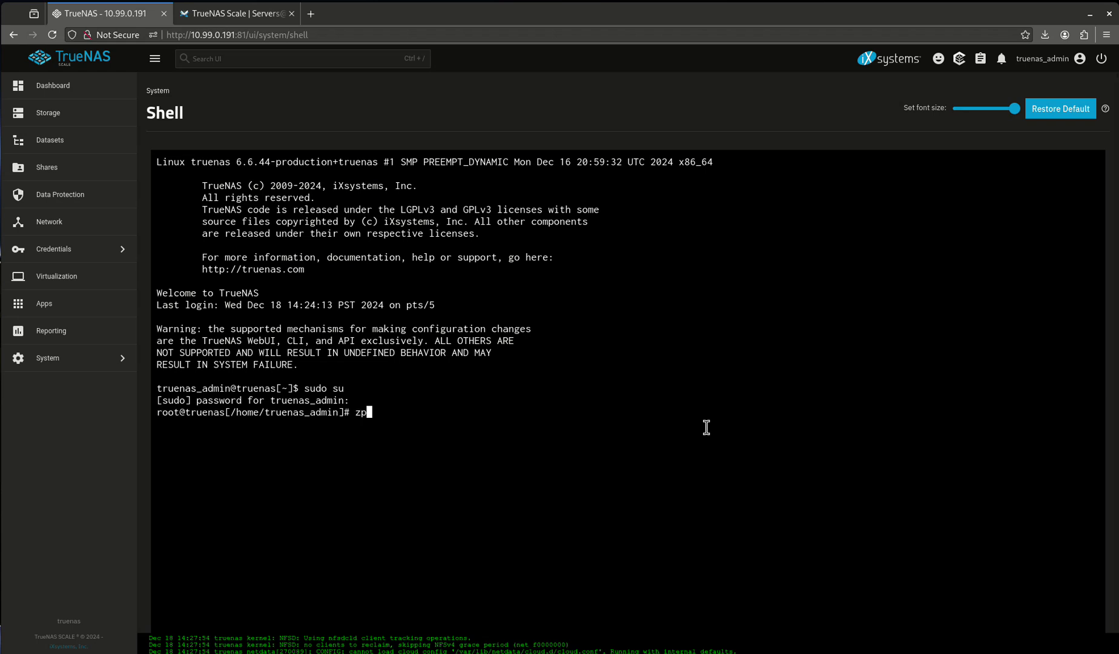
type("p")
key("BackSpace")
type("oolk ")
type("mpo")
type("rt tank")
type(" dozer")
left_click(201, 23)
left_click_drag(237, 402, 294, 405)
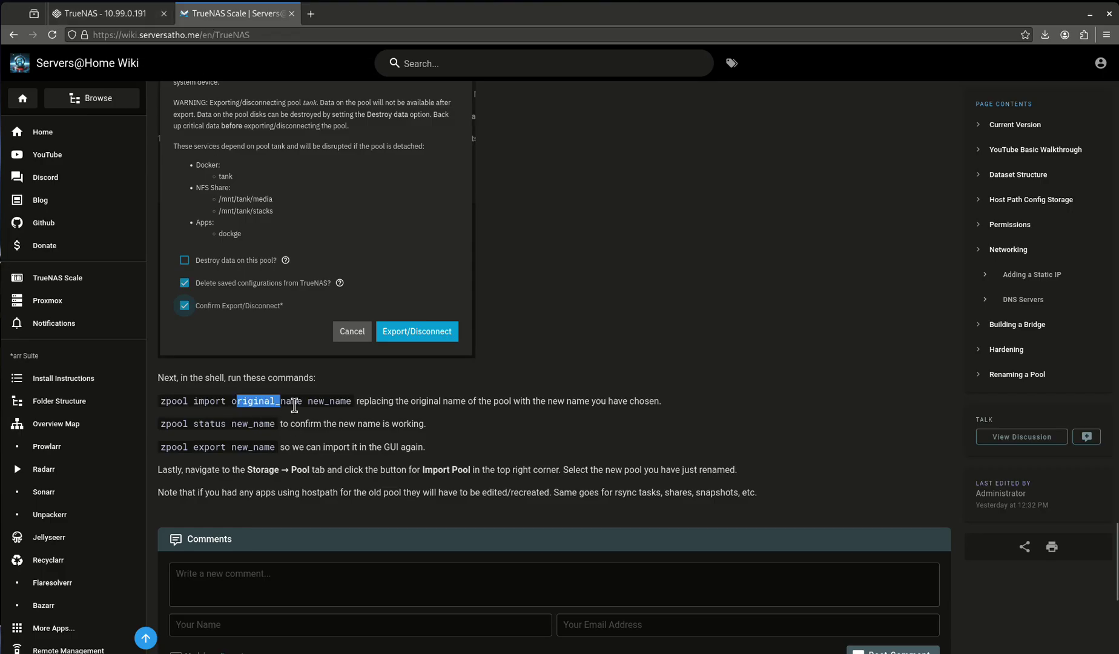
left_click(323, 401)
left_click(138, 22)
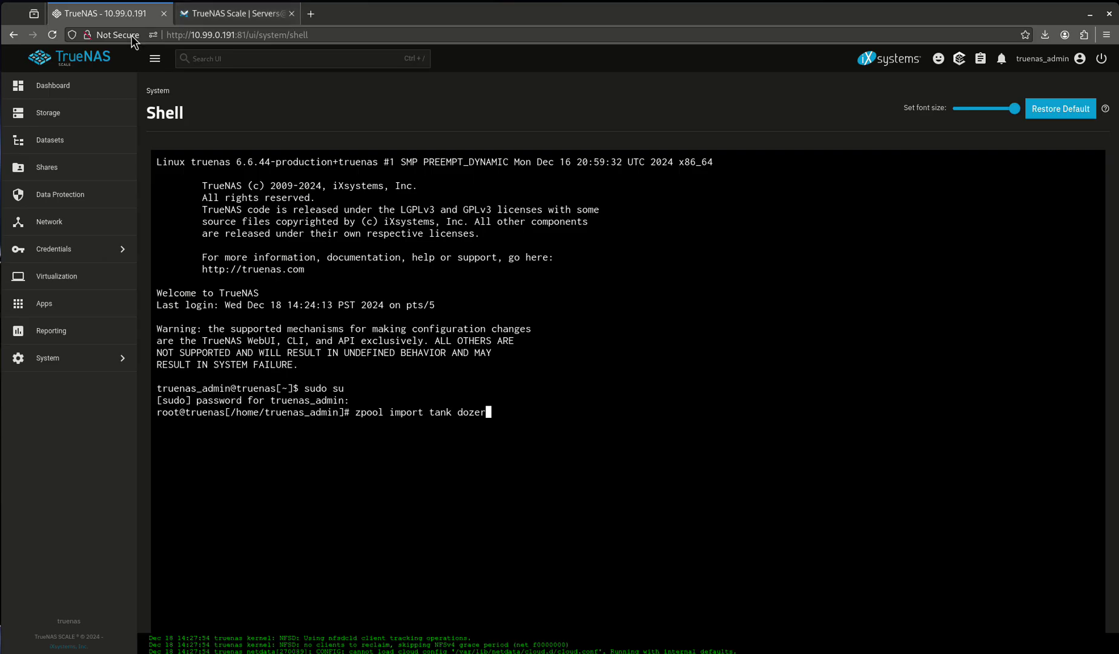
key("Return")
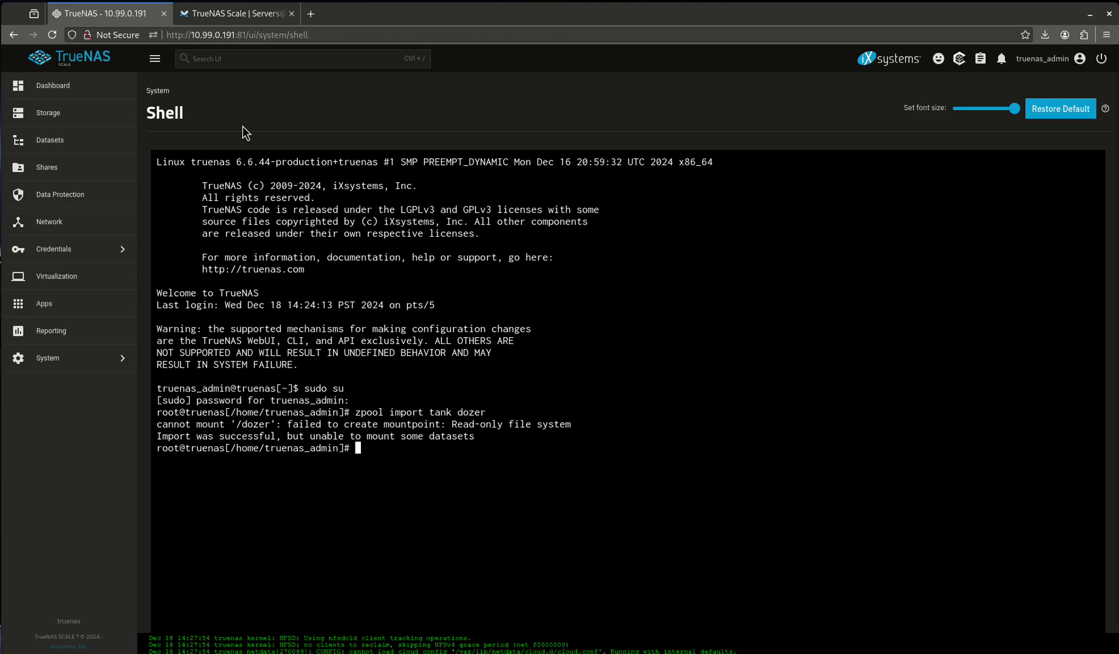
left_click(224, 14)
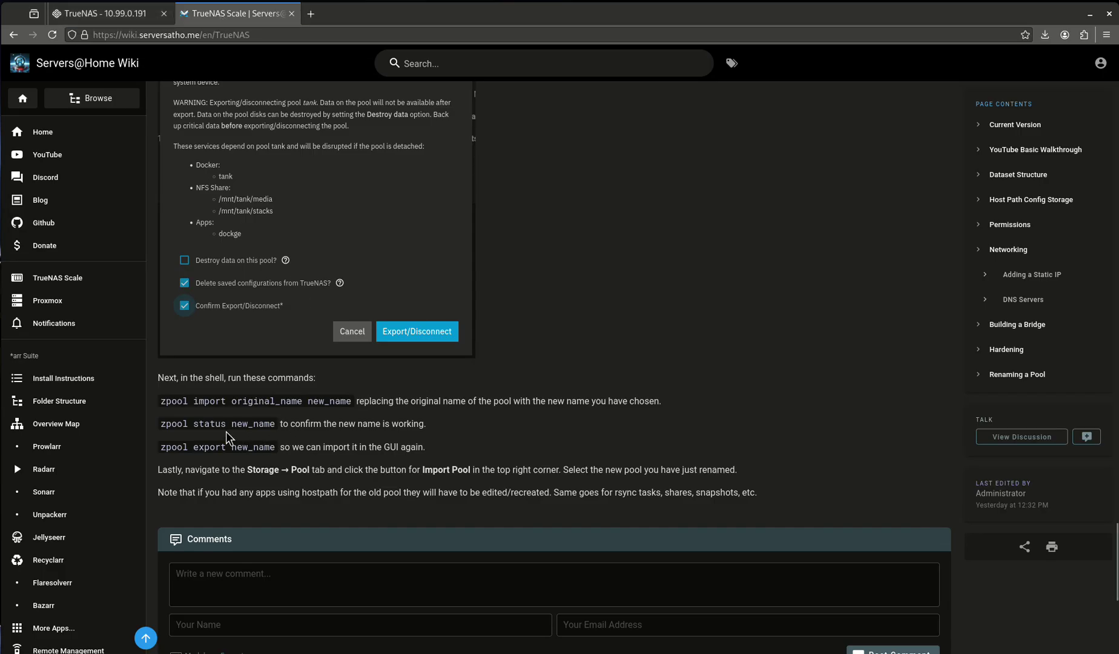
Step: Check pool dozer's health with 'zpool status dozer'
left_click(101, 18)
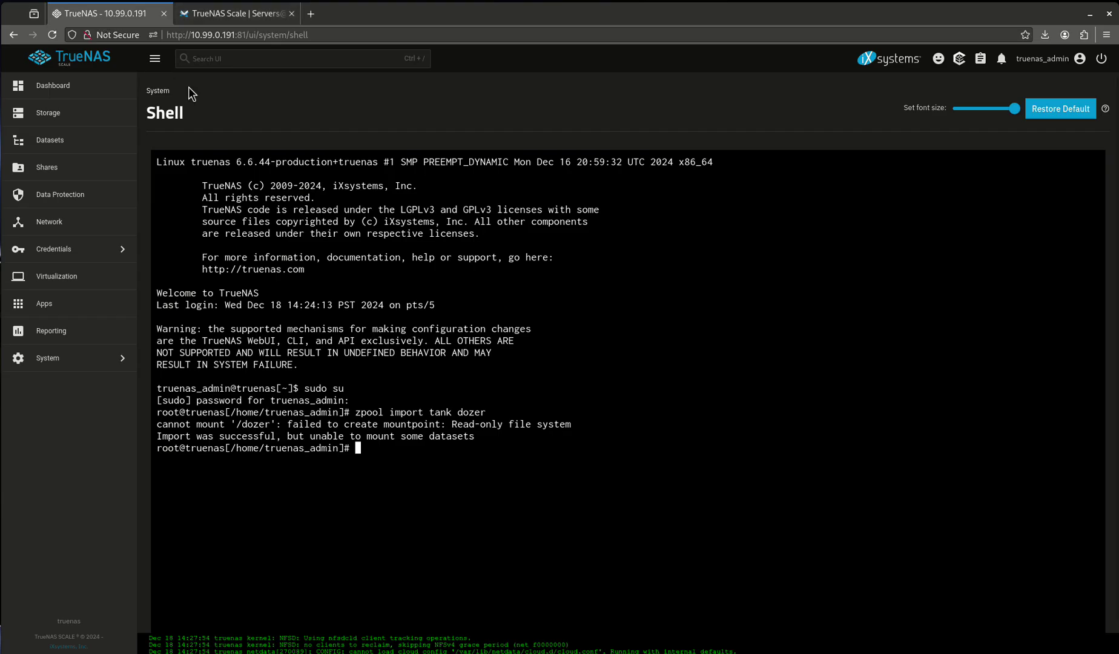
type("zpool status dozer")
key("Return")
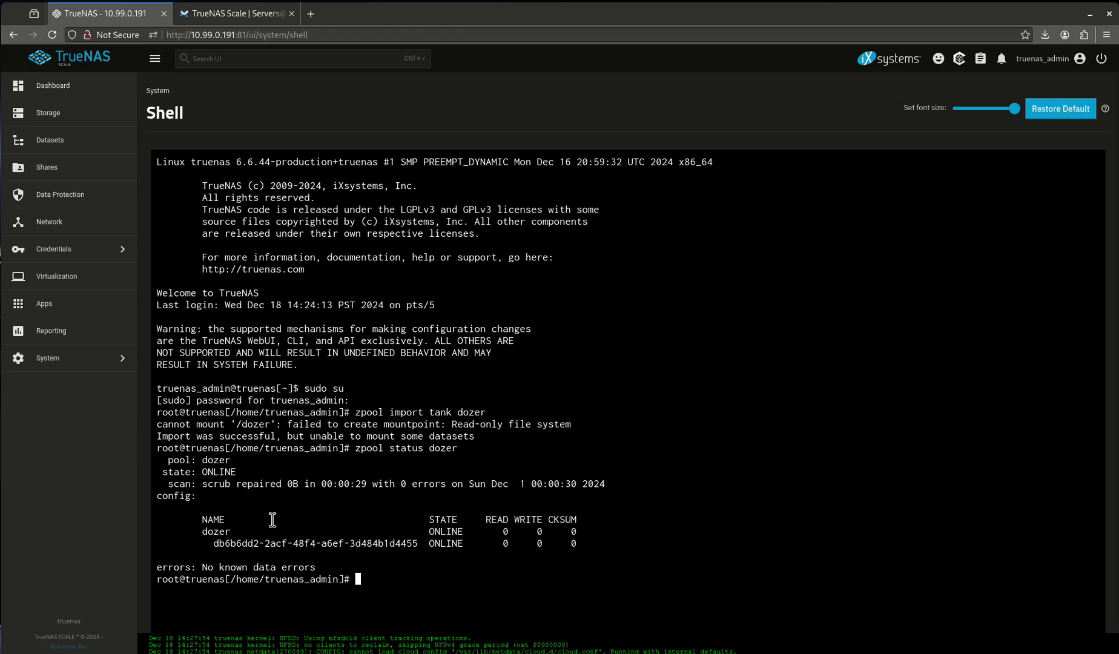
Step: Export pool dozer again with 'zpool export dozer'
left_click(204, 16)
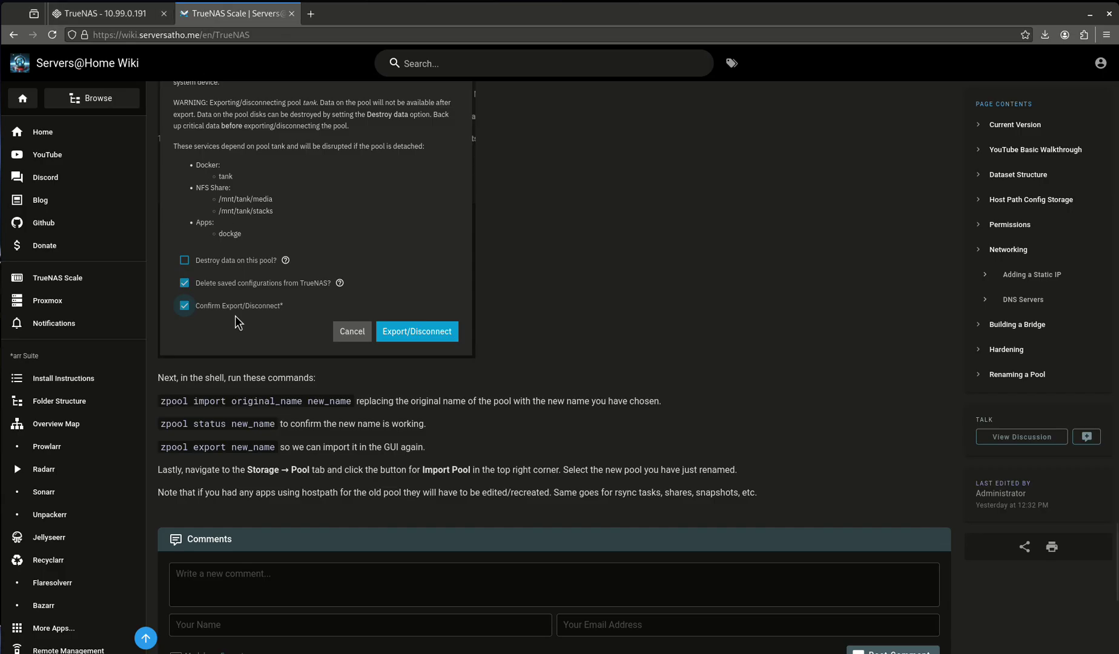
left_click(135, 22)
type("zpool ")
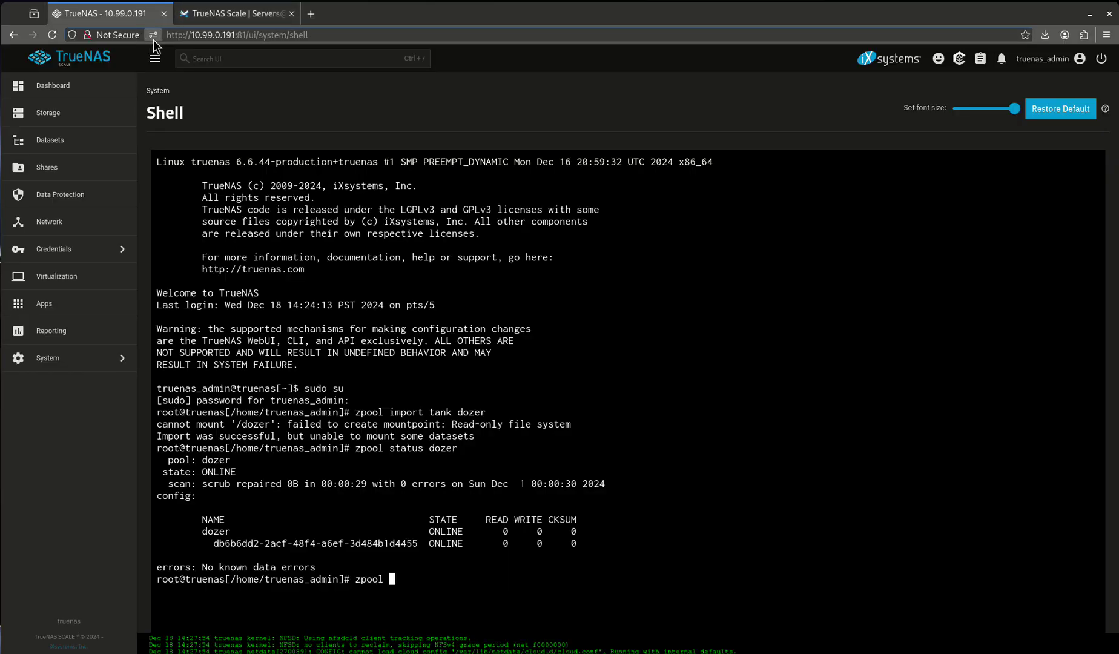
type("export dozer")
key("Return")
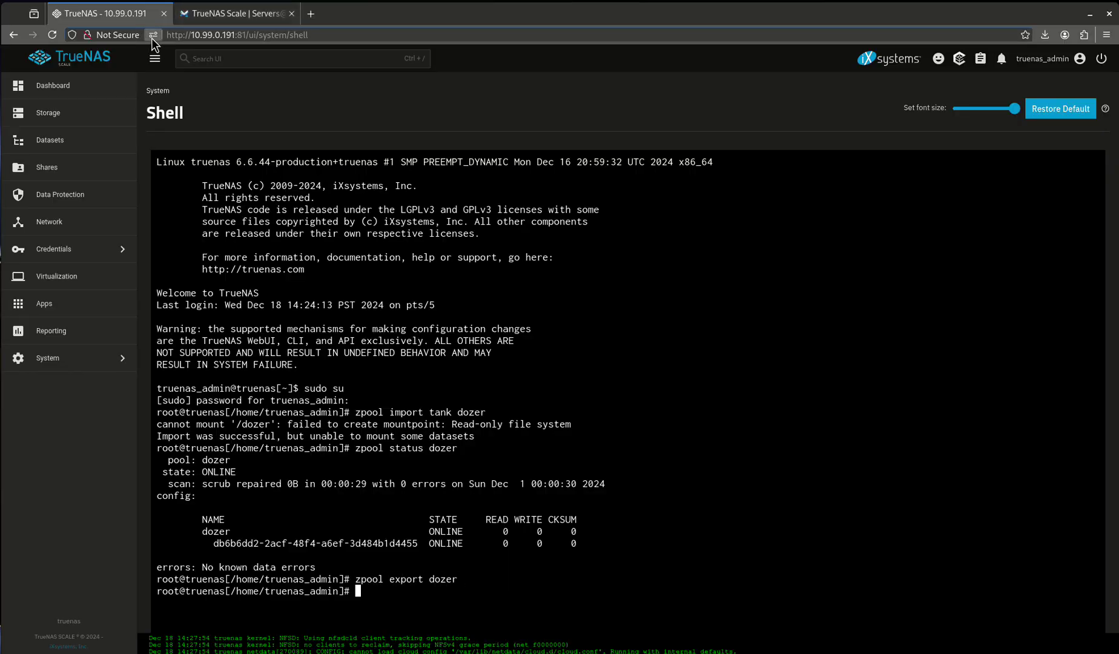
Step: Import pool dozer through the Storage Dashboard's Import Pool dialog
left_click(80, 122)
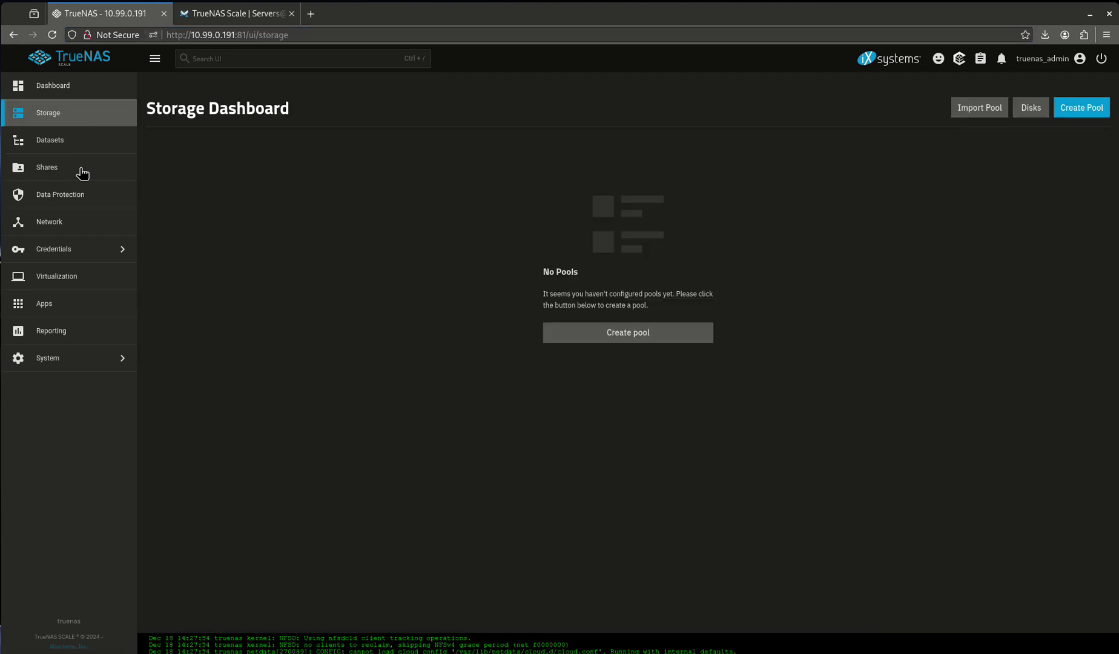
left_click(970, 112)
left_click(963, 178)
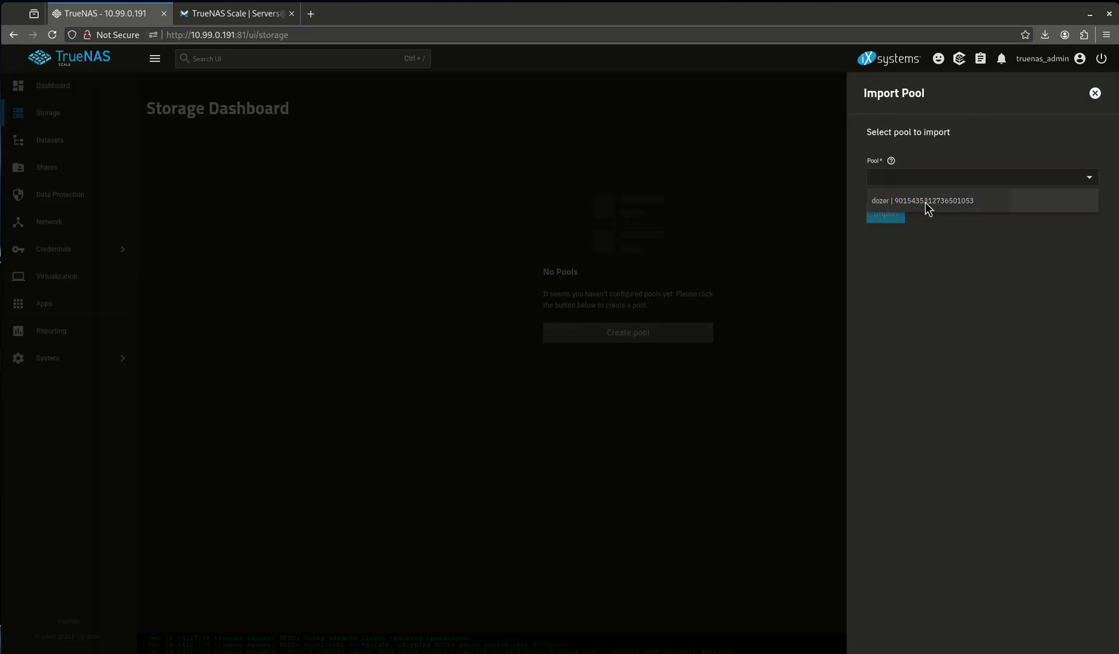
left_click(925, 200)
left_click(885, 213)
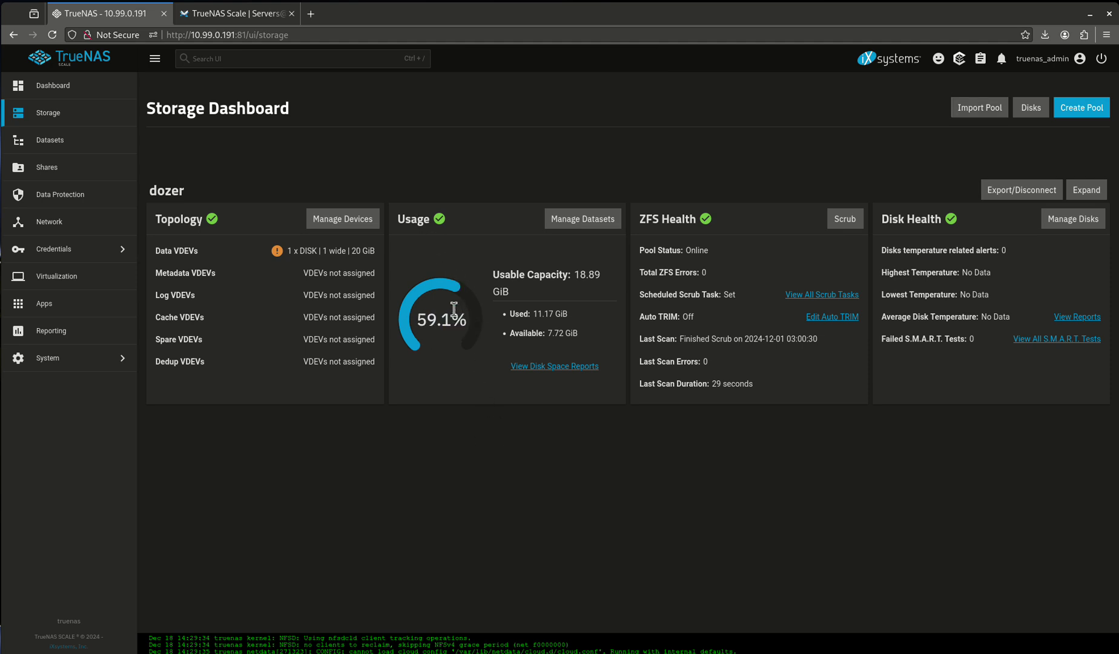
Step: Review dozer's datasets, including configs, then view the Installed apps page
left_click(86, 136)
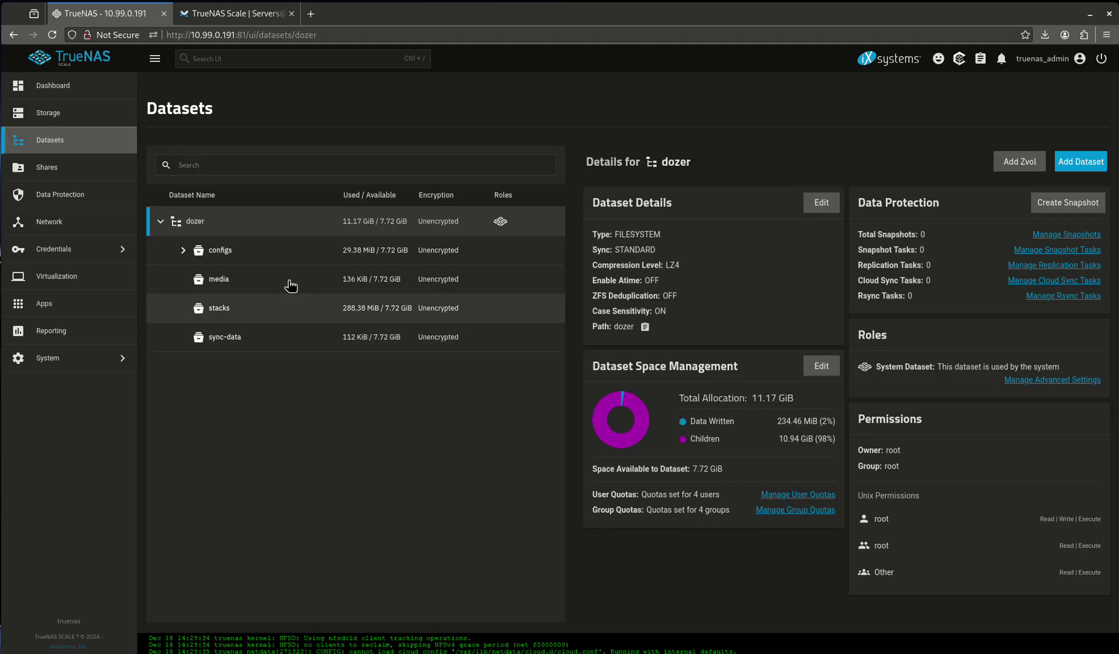
left_click(182, 250)
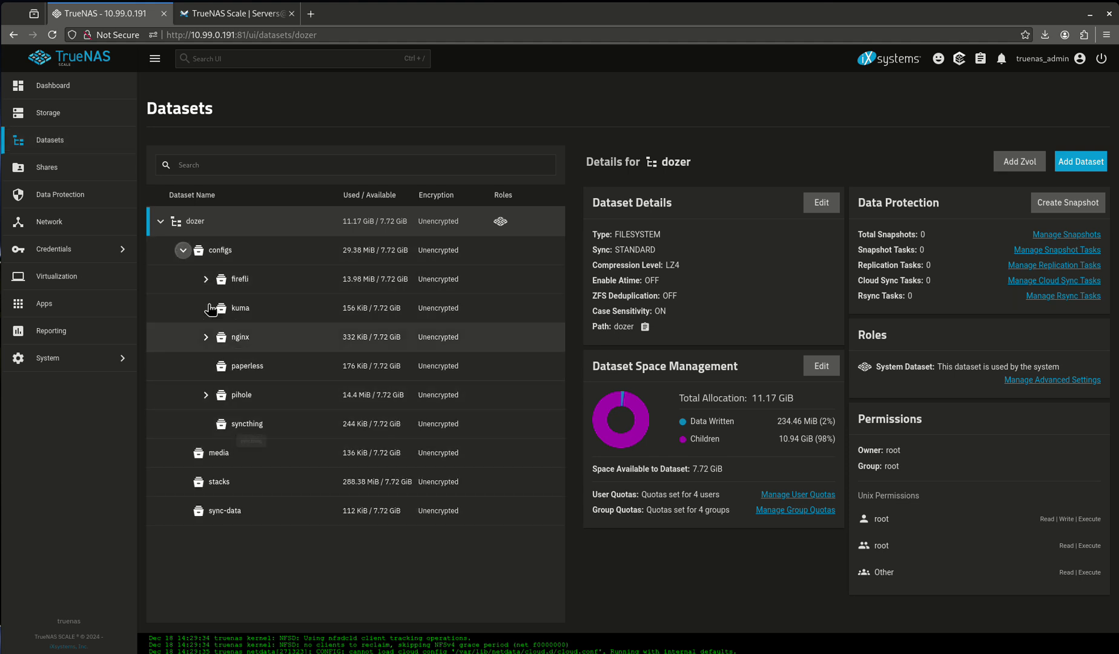
left_click(183, 251)
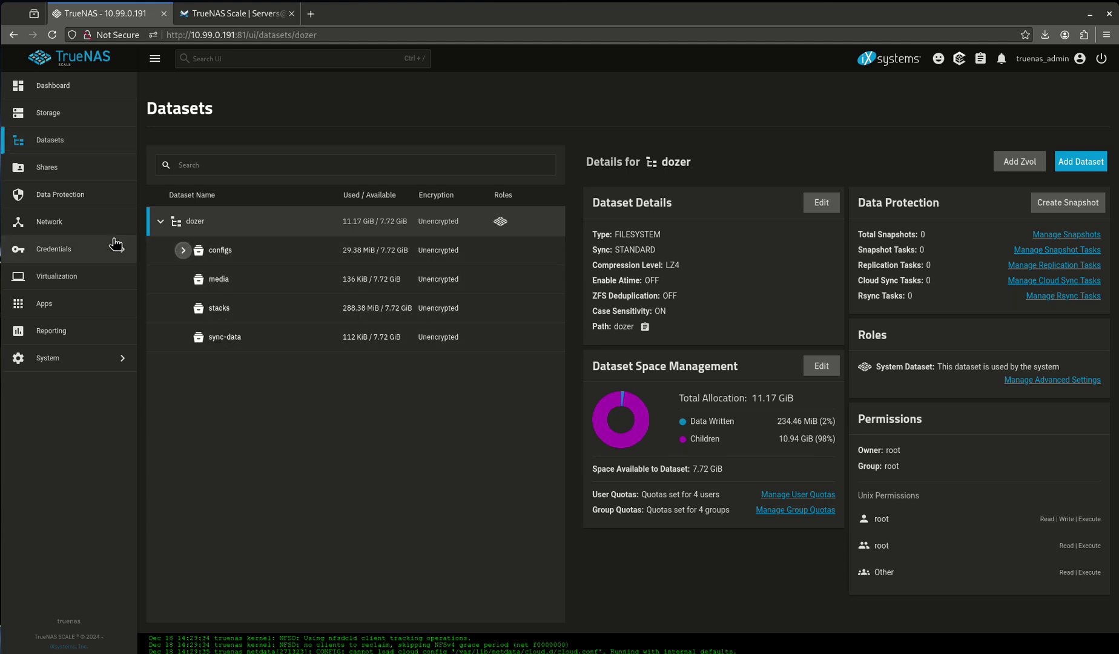
left_click(90, 304)
mouse_move(871, 102)
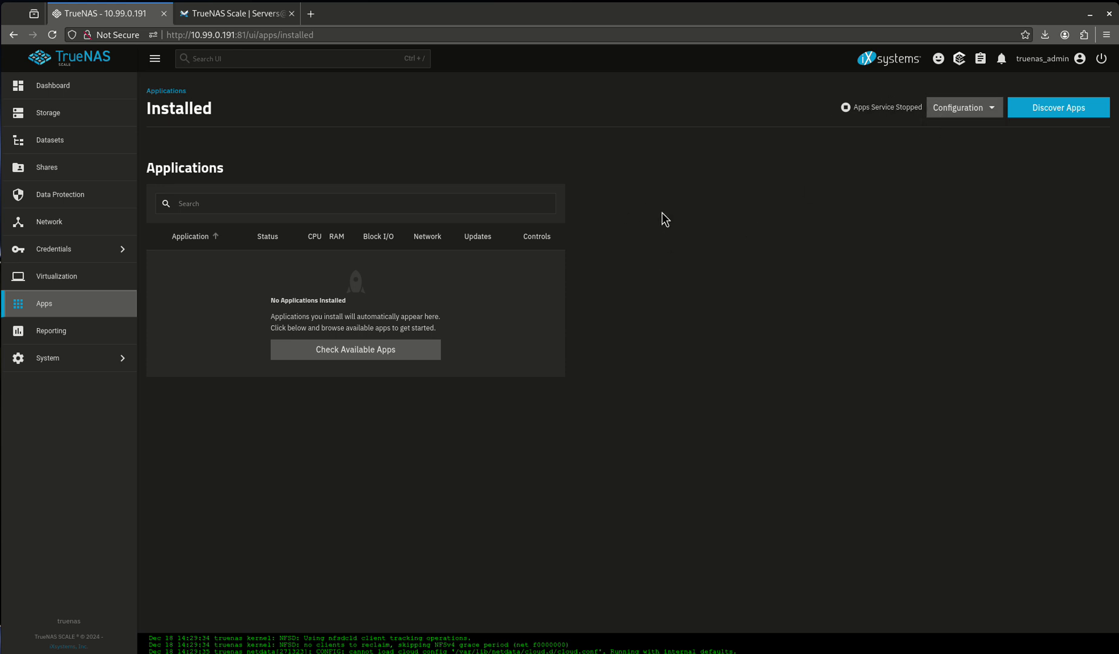
Step: Set dozer as the Apps pool via Configuration > Choose Pool
left_click(986, 107)
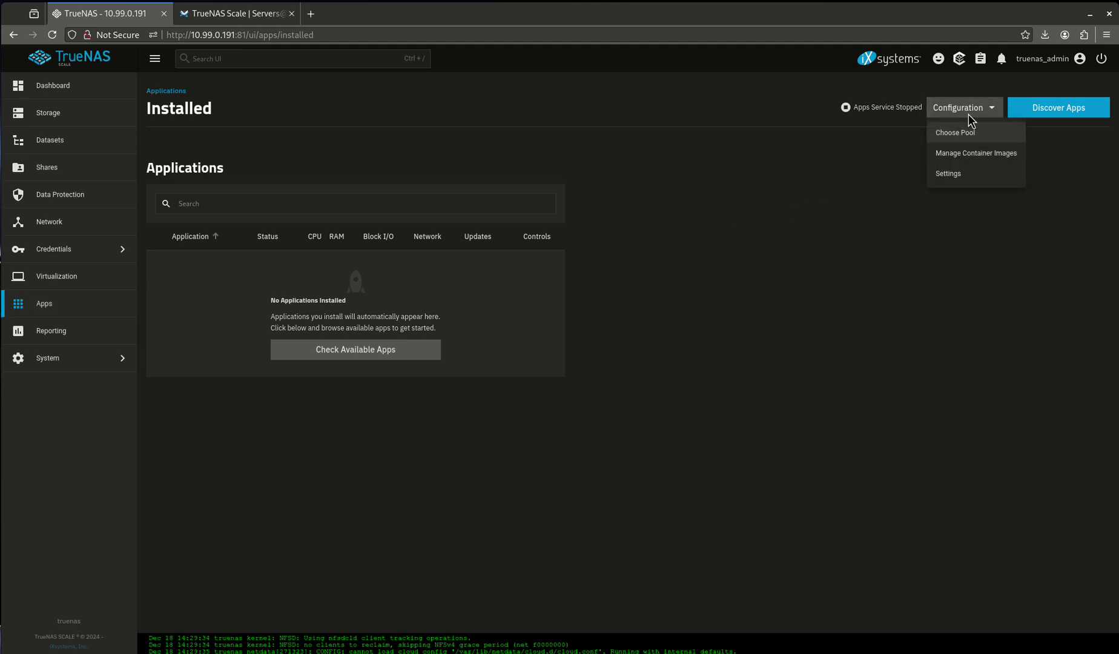
left_click(966, 133)
left_click(543, 360)
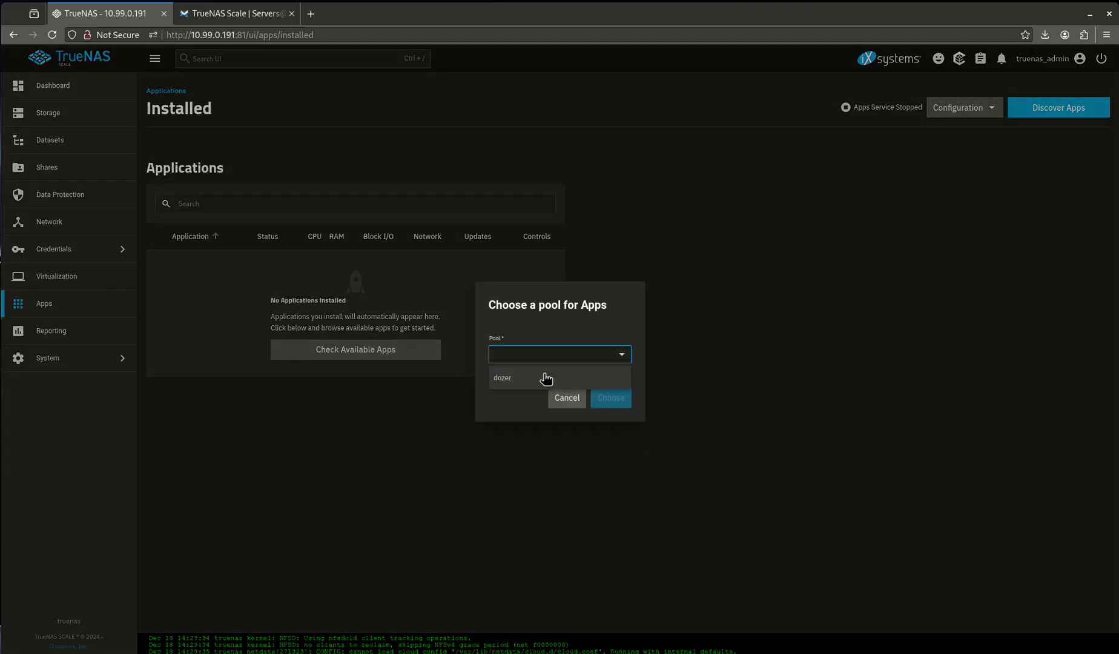
left_click(544, 378)
left_click(624, 391)
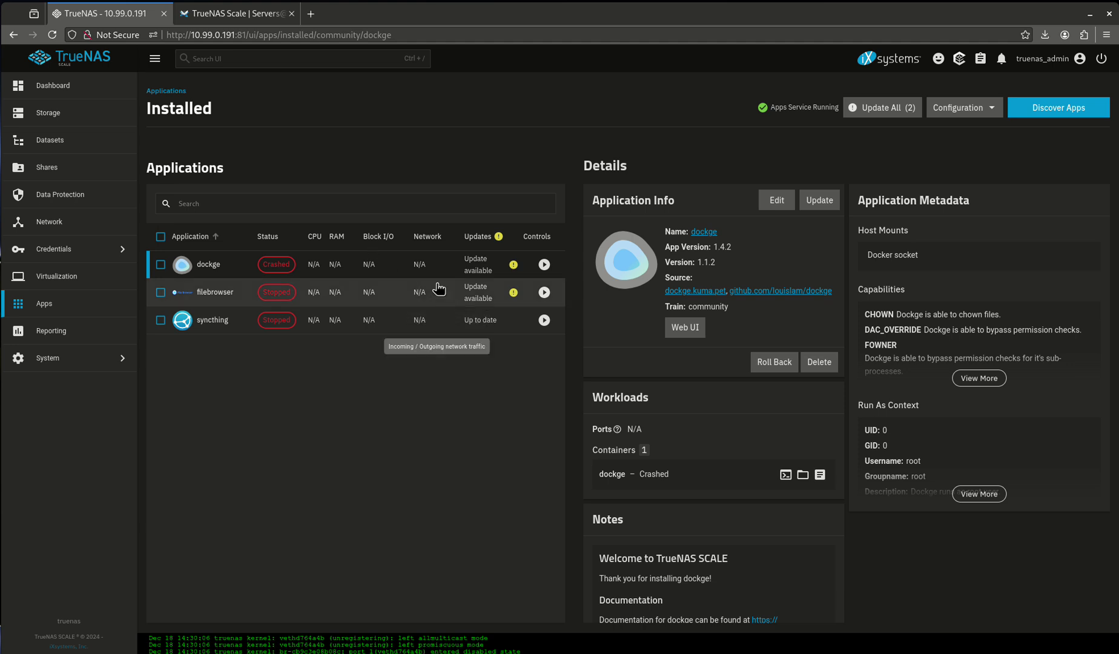
Step: Set dockge's stacks Host Path to /mnt/dozer/stacks, update the app, and launch its Web UI
left_click(767, 208)
scroll(328, 342, "down", 3)
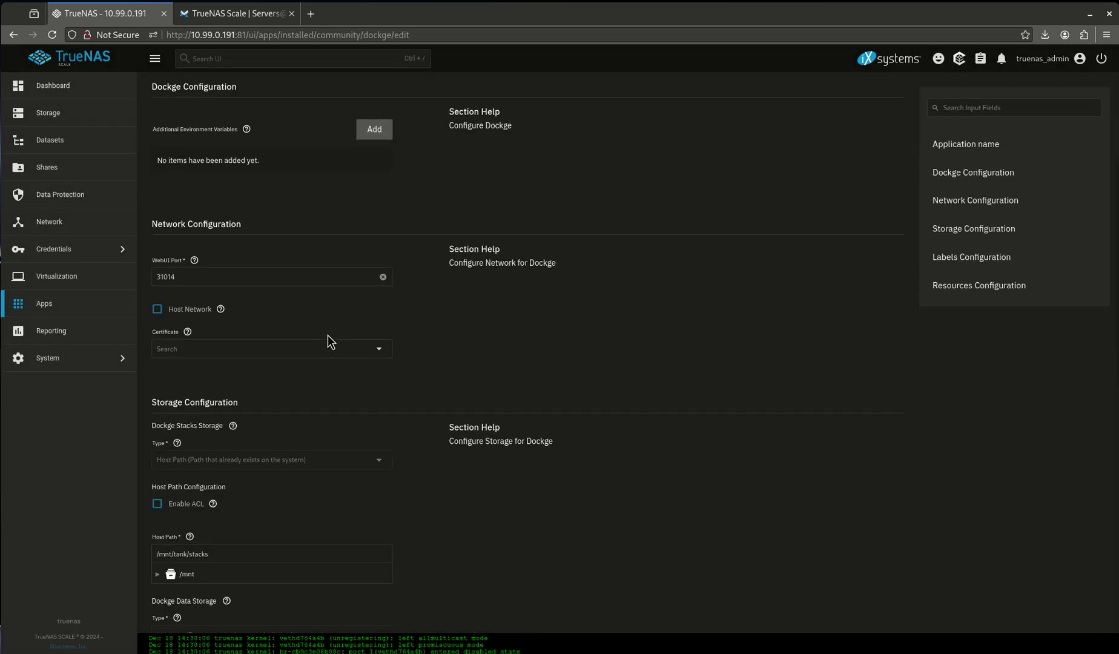
scroll(324, 339, "down", 4)
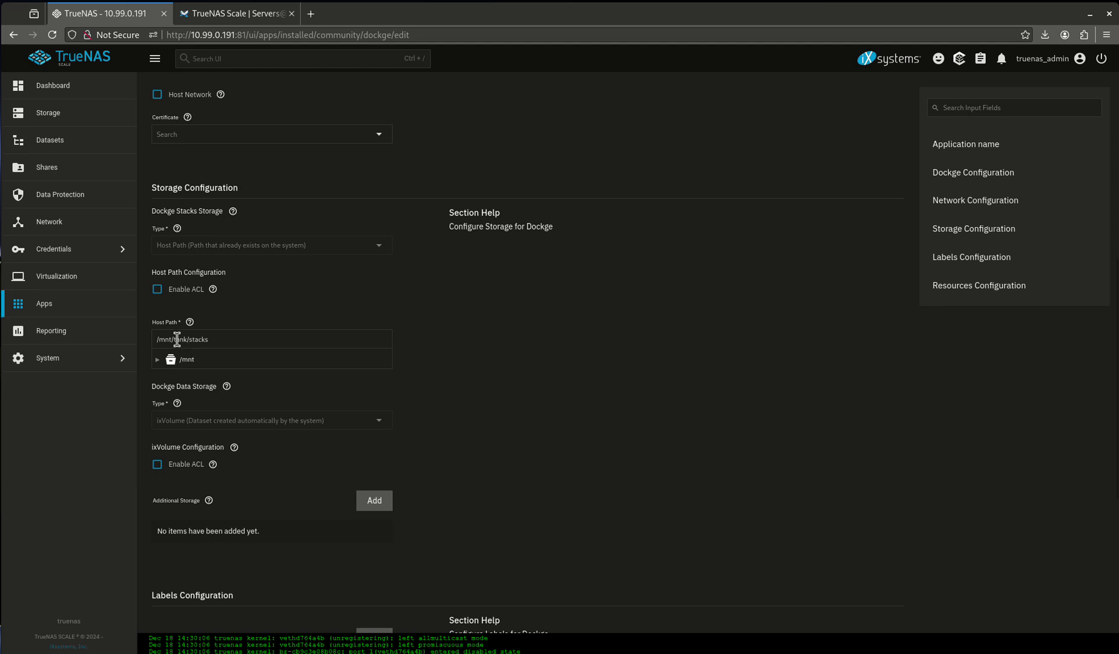
left_click(157, 358)
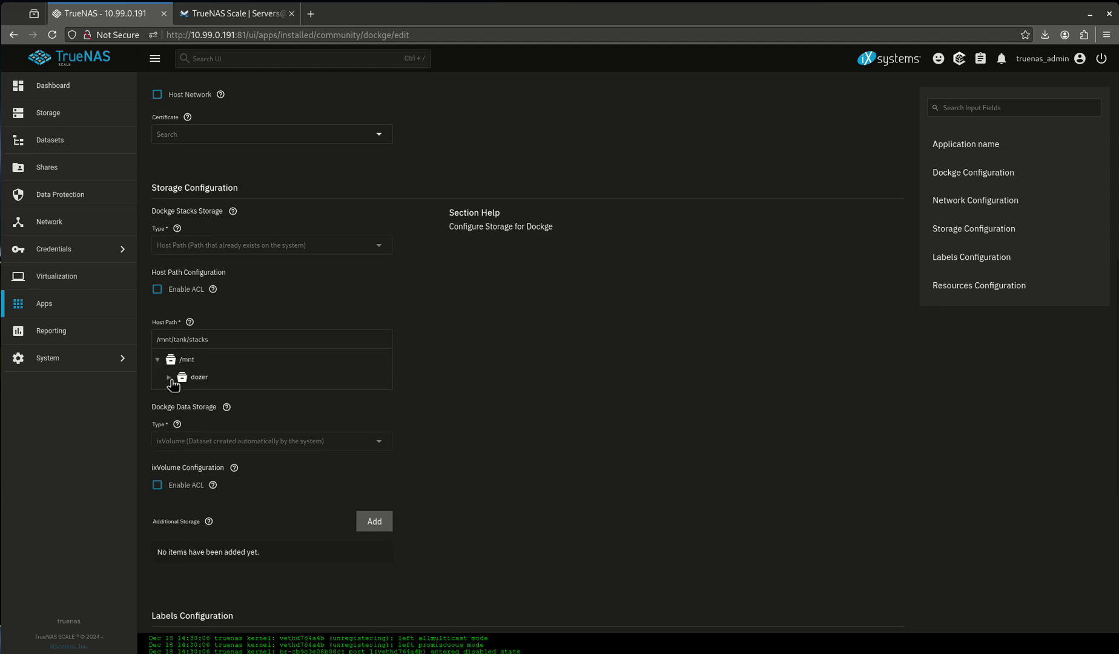
left_click(169, 378)
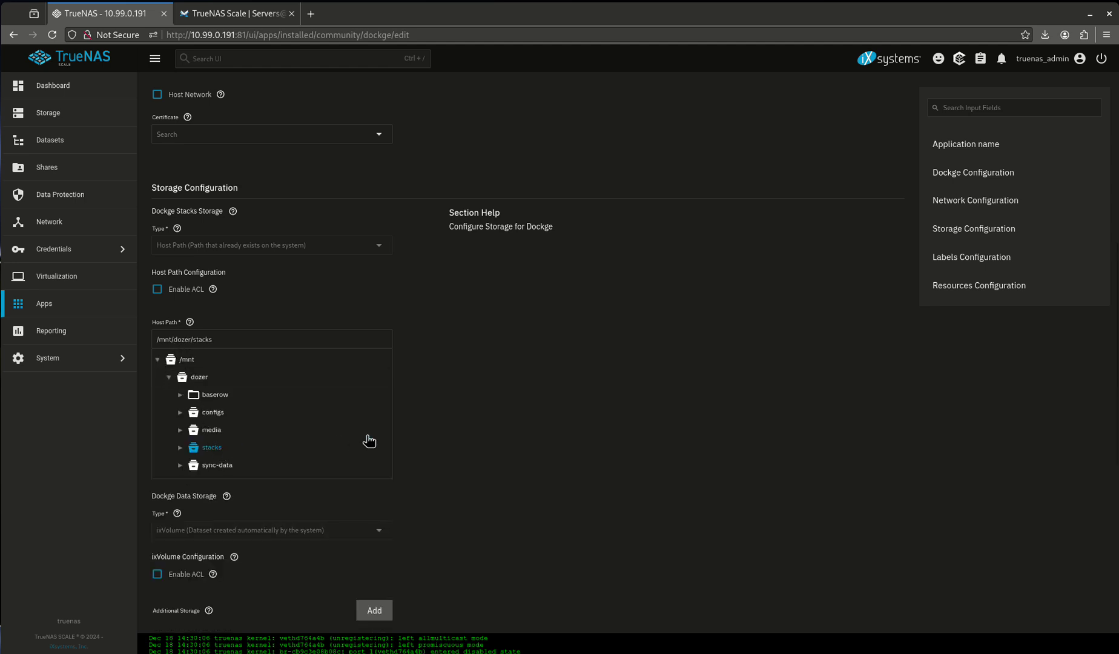
scroll(369, 441, "down", 6)
left_click(172, 613)
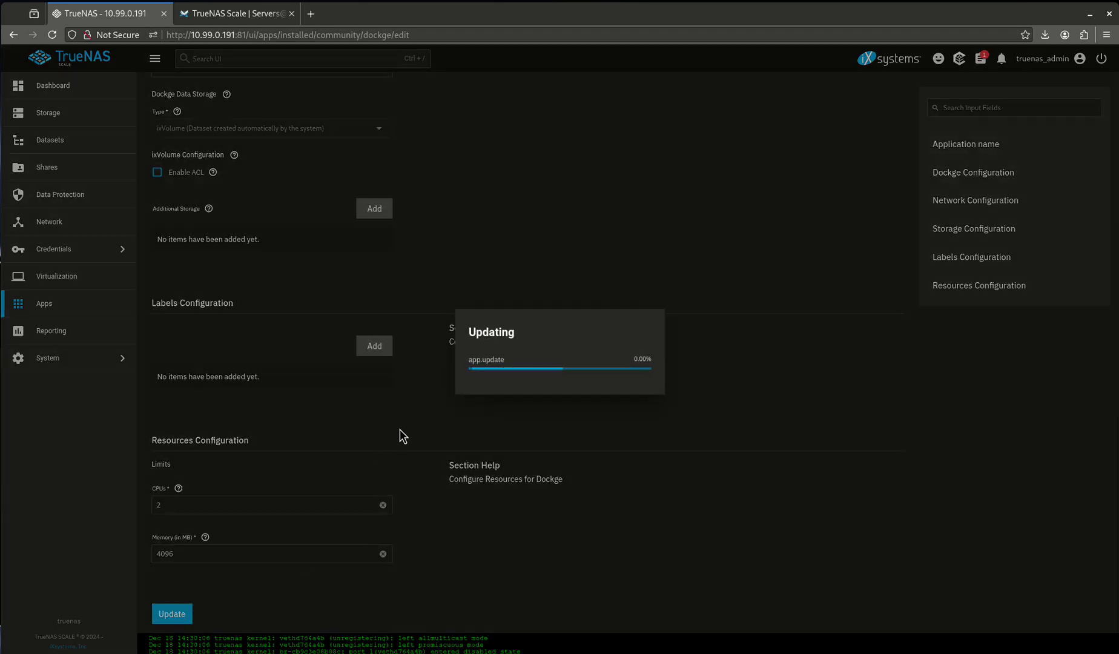
left_click(687, 327)
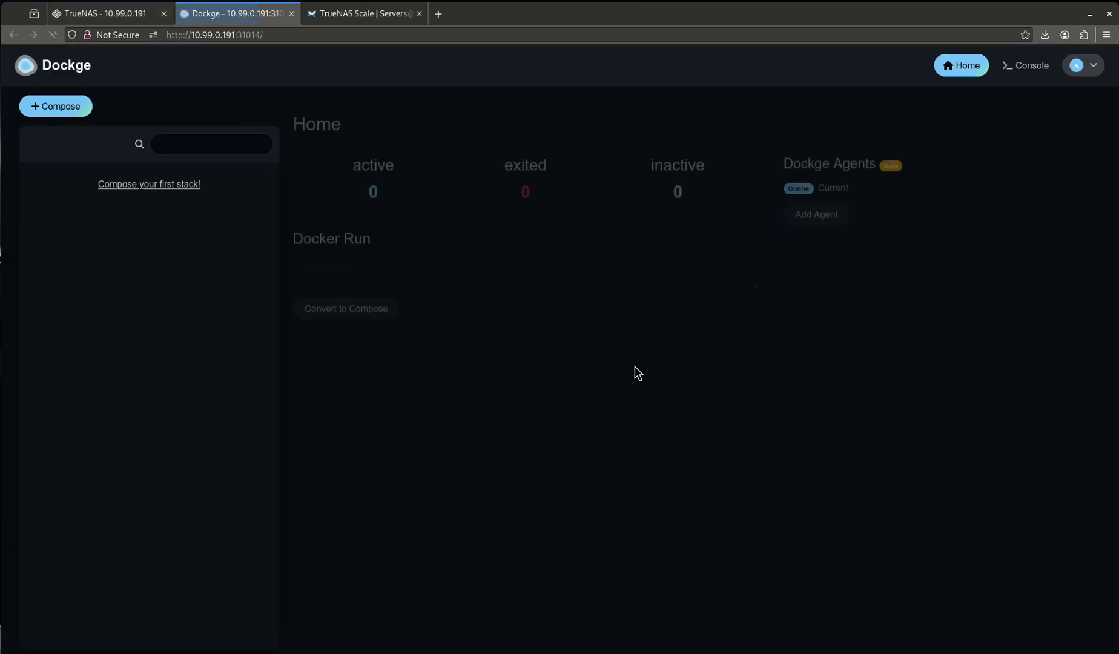
Step: Close the Dockge tab after checking its stacks, returning to TrueNAS Installed apps
left_click(291, 14)
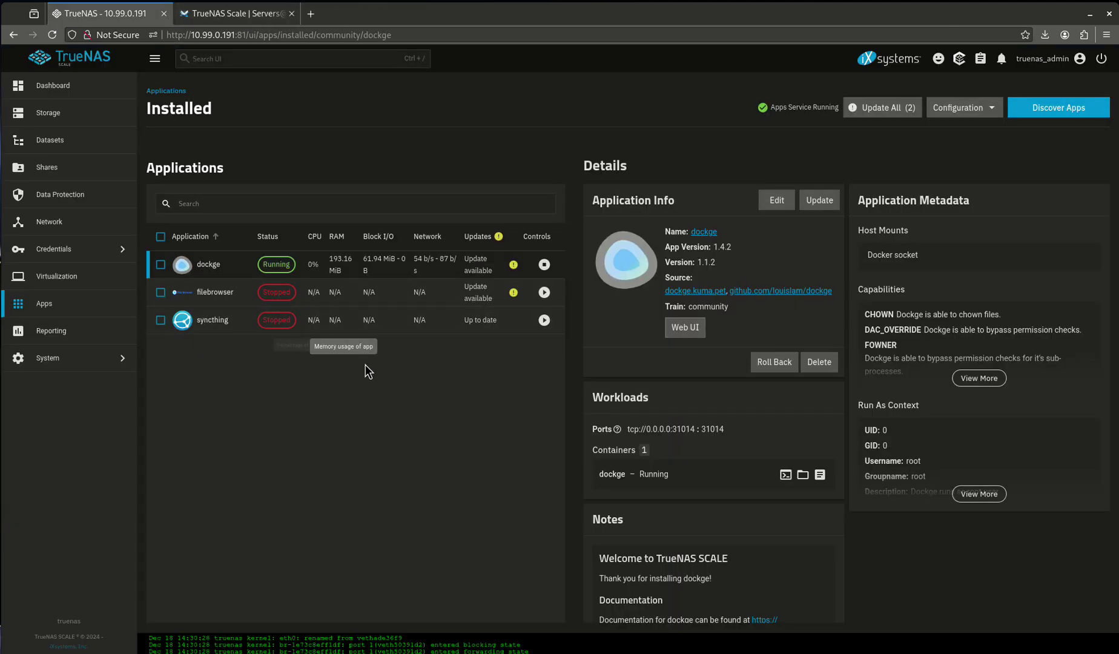